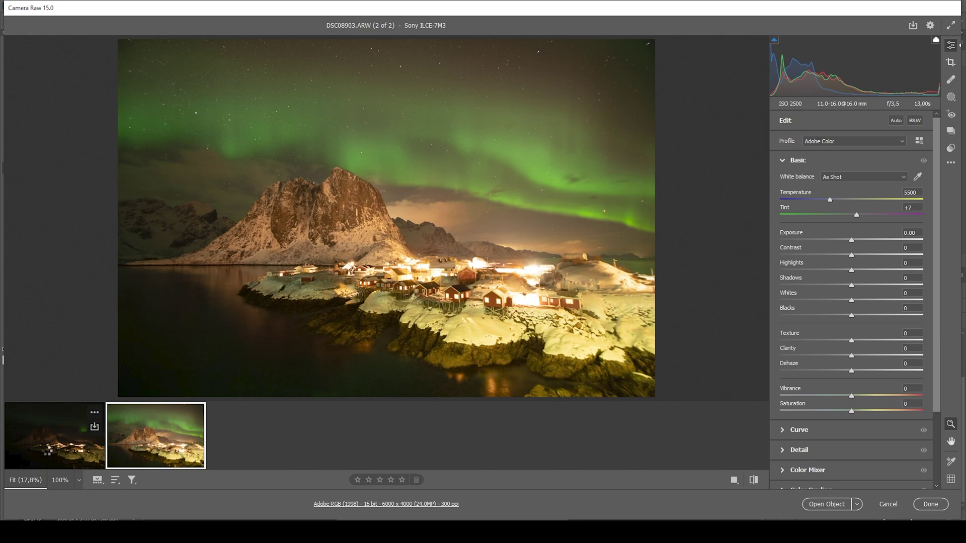
Review DSC08895.ARW, return to DSC08903.ARW, and set its white balance to temperature 3550 and tint +3.
click(49, 451)
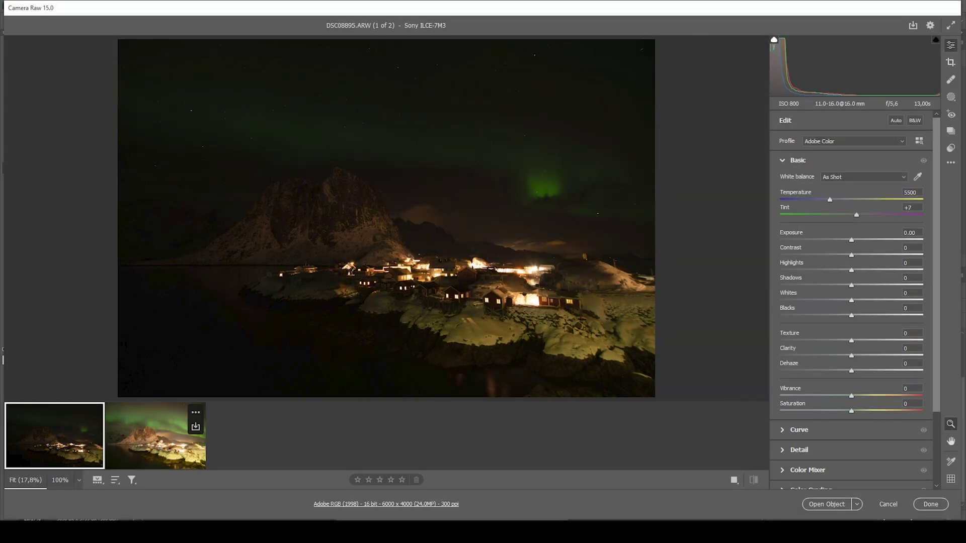
click(160, 446)
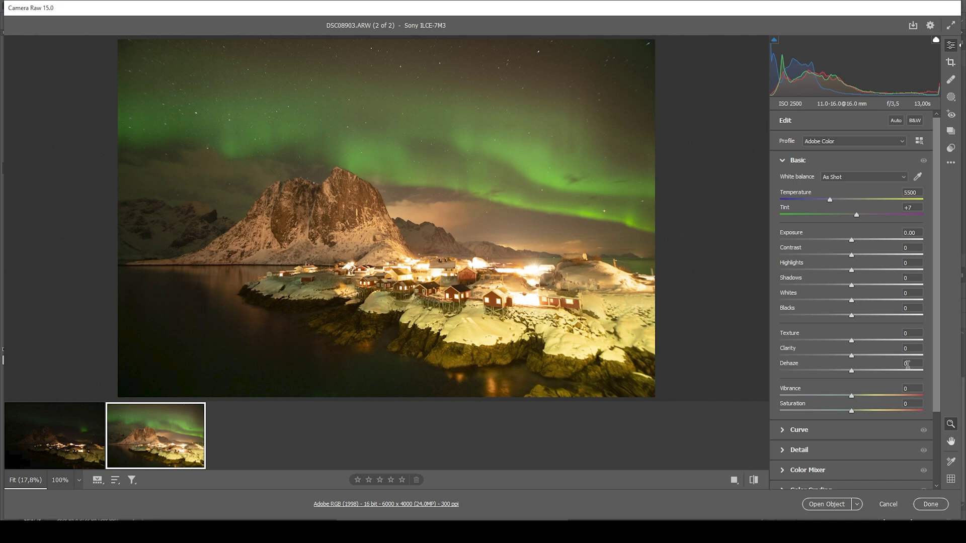
drag(829, 200, 801, 199)
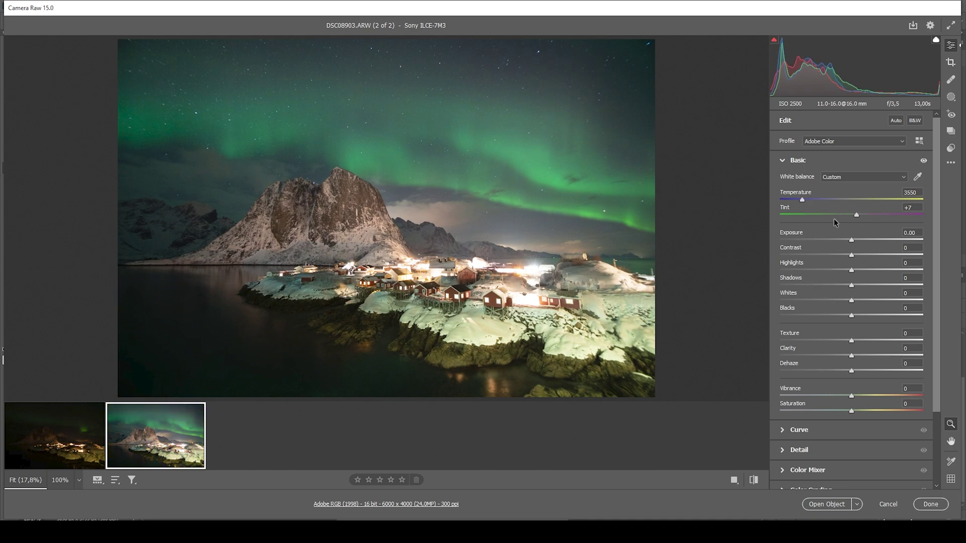
drag(857, 217, 853, 216)
Set the aurora photo's overall highlights to -94, blacks to +24 and contrast to +13.
drag(852, 271, 800, 269)
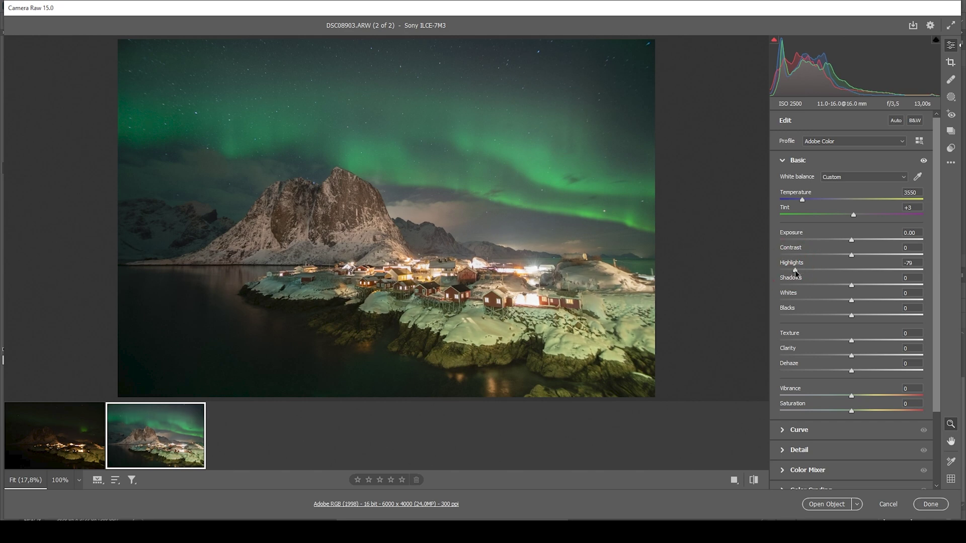
drag(795, 271, 784, 270)
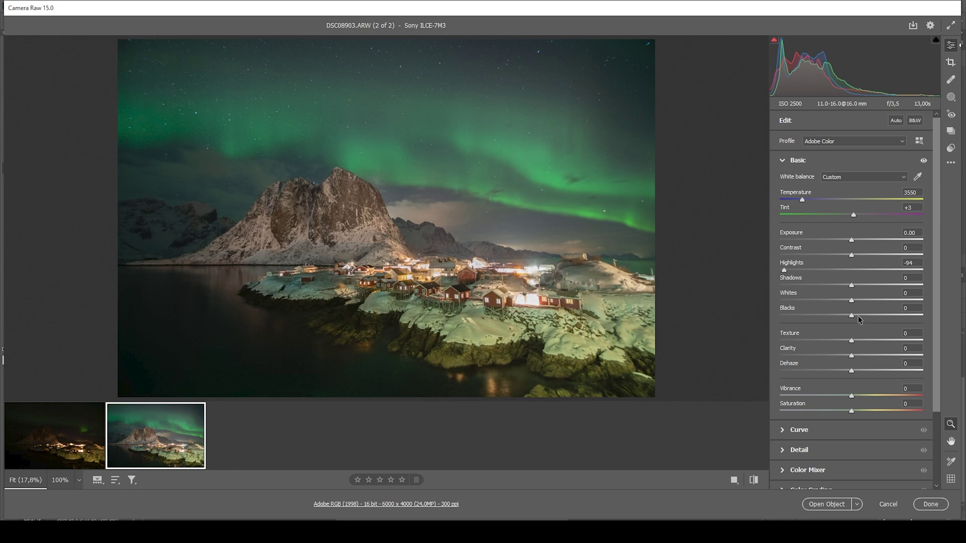
drag(851, 315, 869, 315)
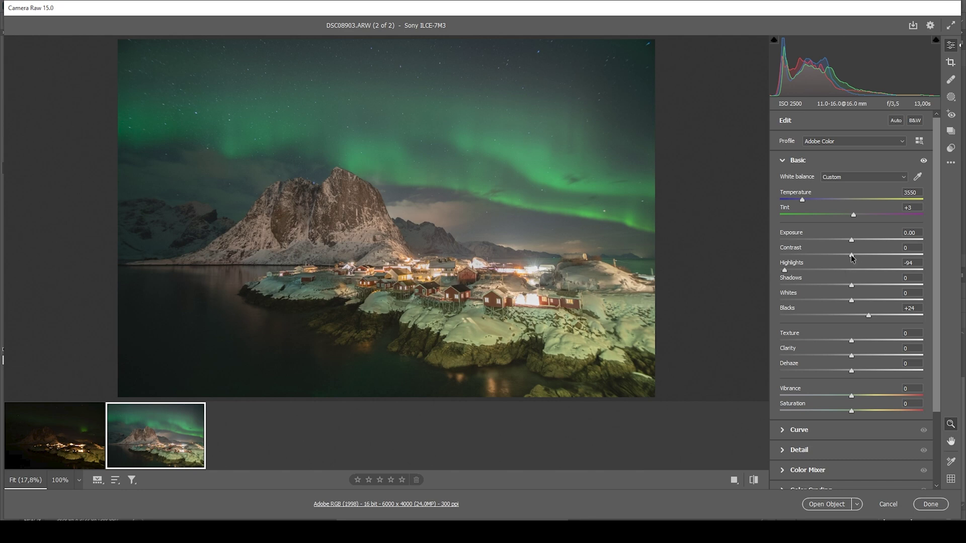
drag(850, 254, 860, 256)
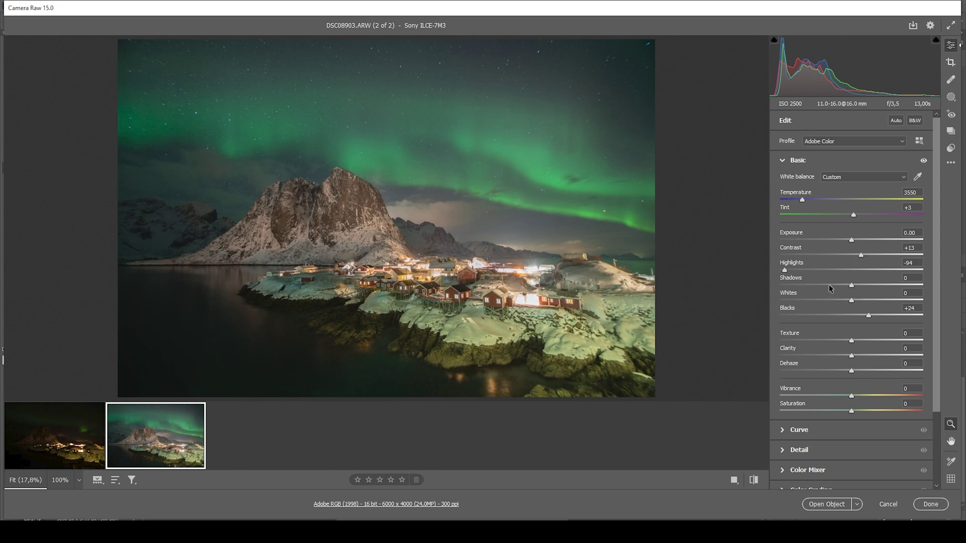
Set the whole photo's texture to +4, clarity to +20 and vibrance to +18.
click(852, 341)
click(854, 340)
click(855, 356)
click(860, 356)
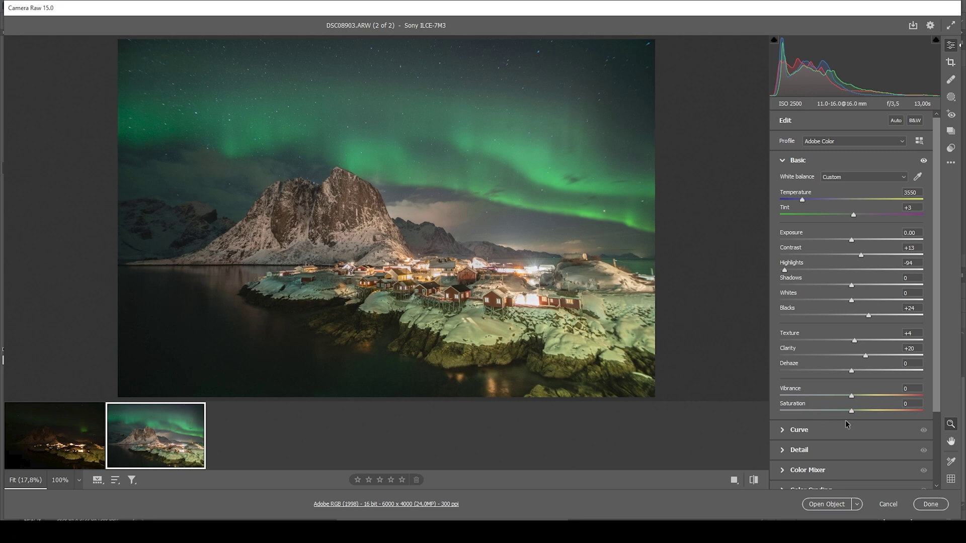
drag(852, 396, 862, 396)
Compare the adjusted aurora photo with its unedited original.
click(754, 481)
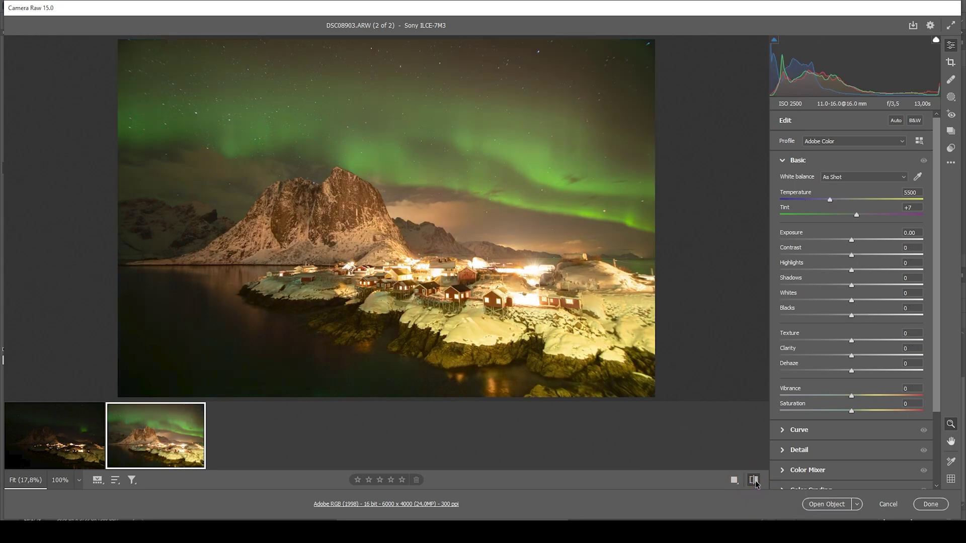
click(754, 482)
click(753, 480)
click(753, 480)
click(754, 481)
click(754, 480)
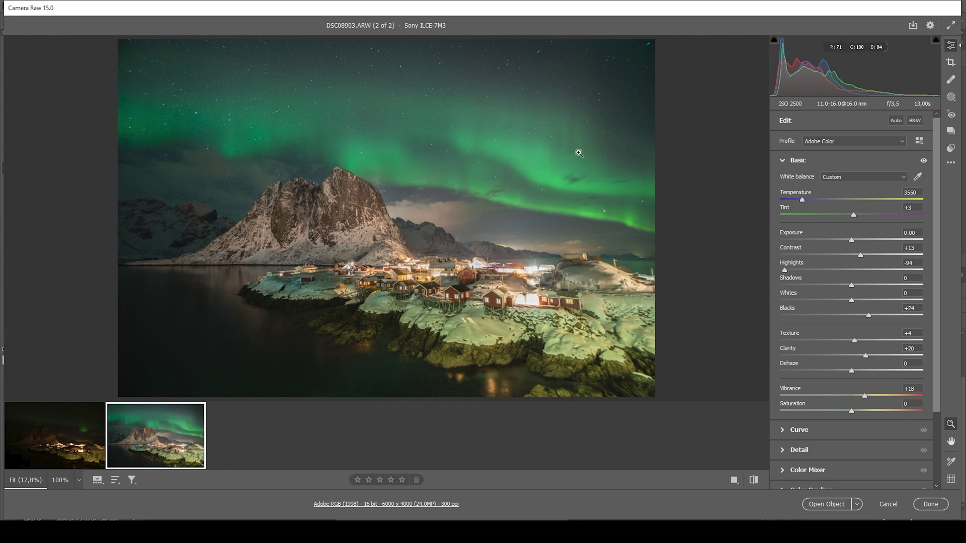
Create a sky mask and set its highlights to +100 and whites to +35.
click(951, 99)
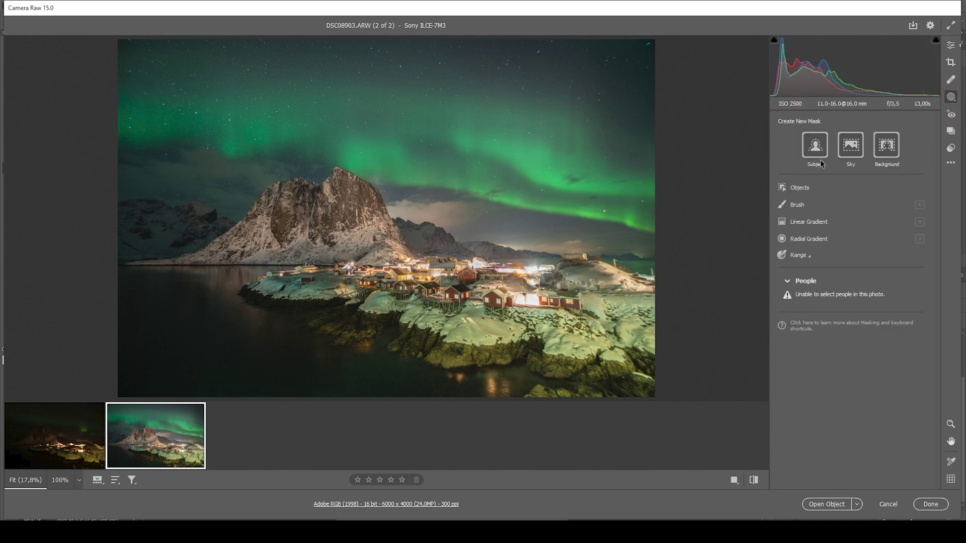
click(858, 151)
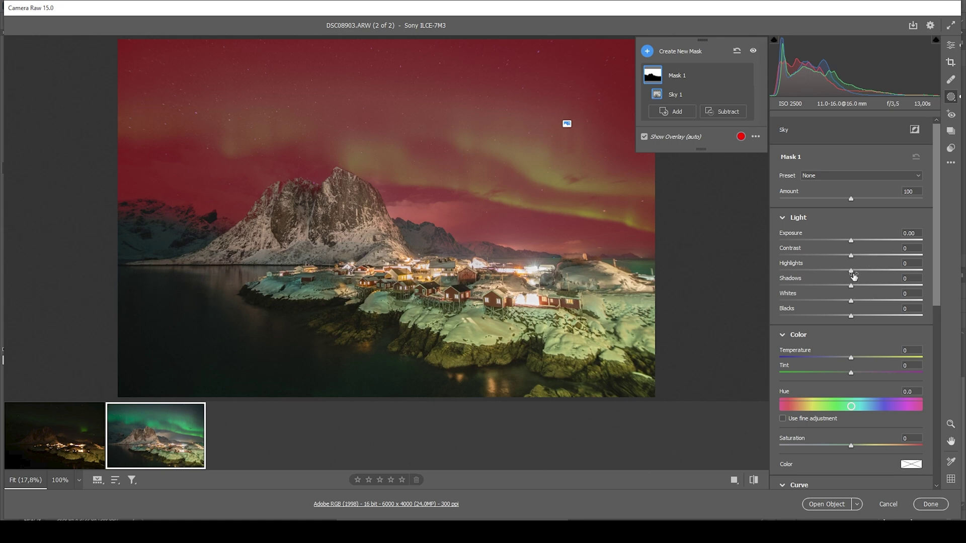
drag(854, 273, 935, 275)
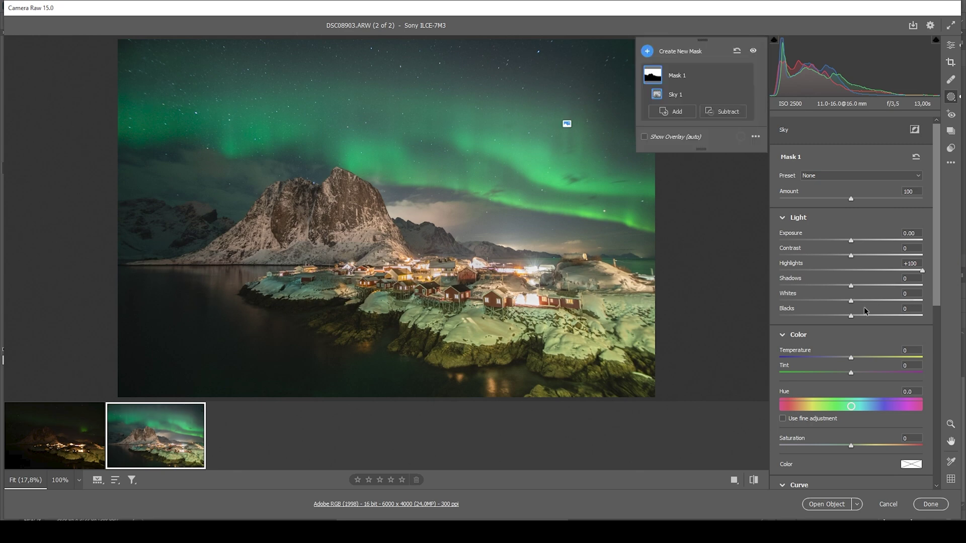
drag(855, 300, 876, 301)
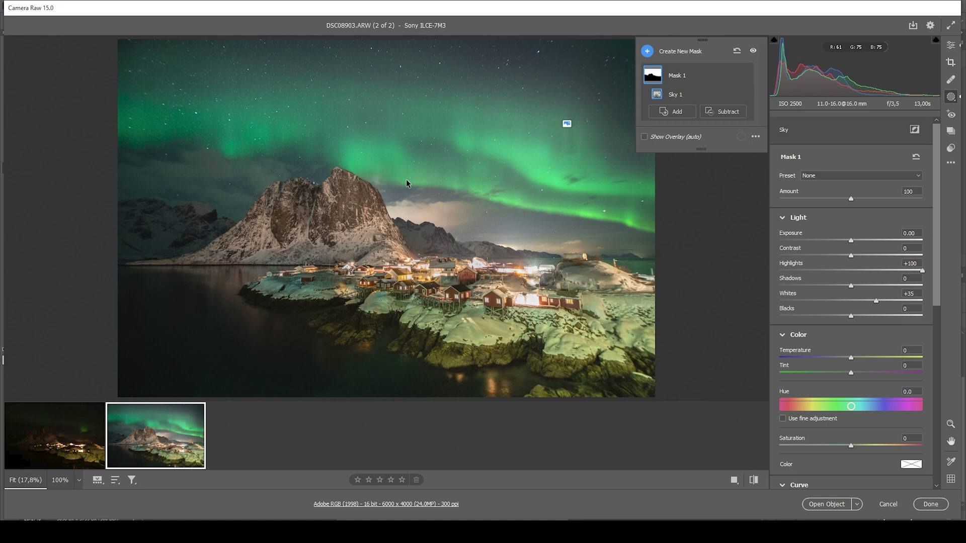
Set the sky mask's temperature to -10, shift its tint toward green, and raise its saturation.
scroll(908, 334, down, 3)
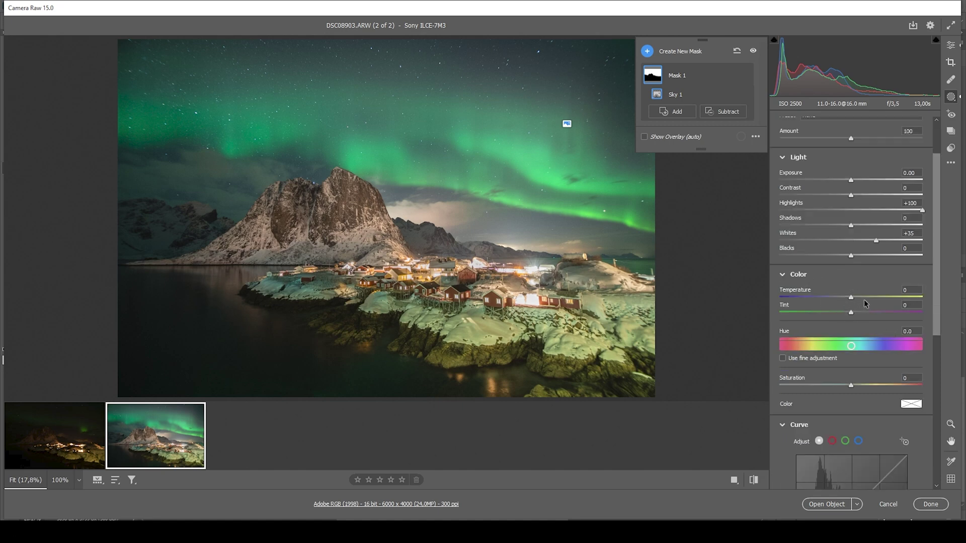
drag(853, 298, 843, 298)
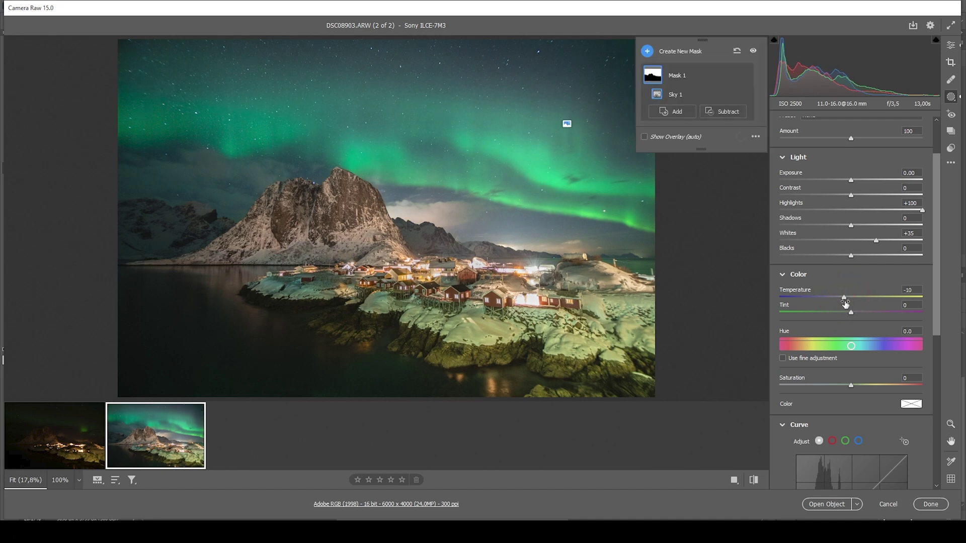
drag(852, 313, 851, 314)
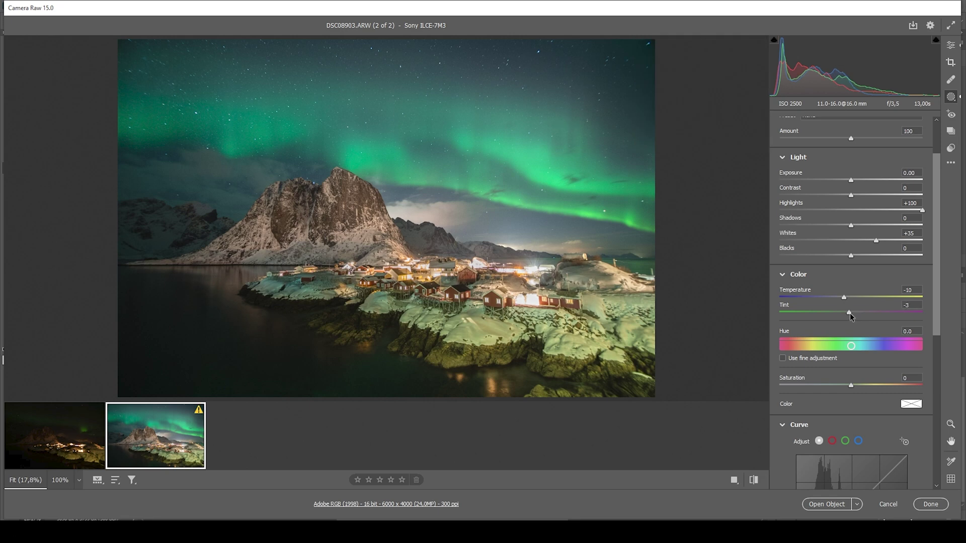
drag(847, 313, 841, 312)
drag(850, 386, 873, 386)
Set the sky mask's texture to -13 and clarity to +8, and return to the global adjustments.
scroll(845, 327, down, 6)
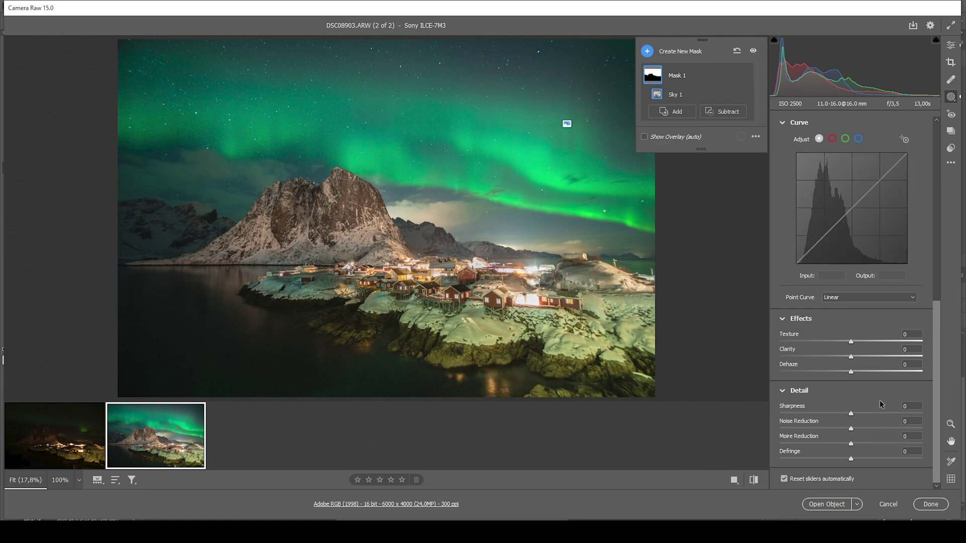
drag(850, 356, 841, 341)
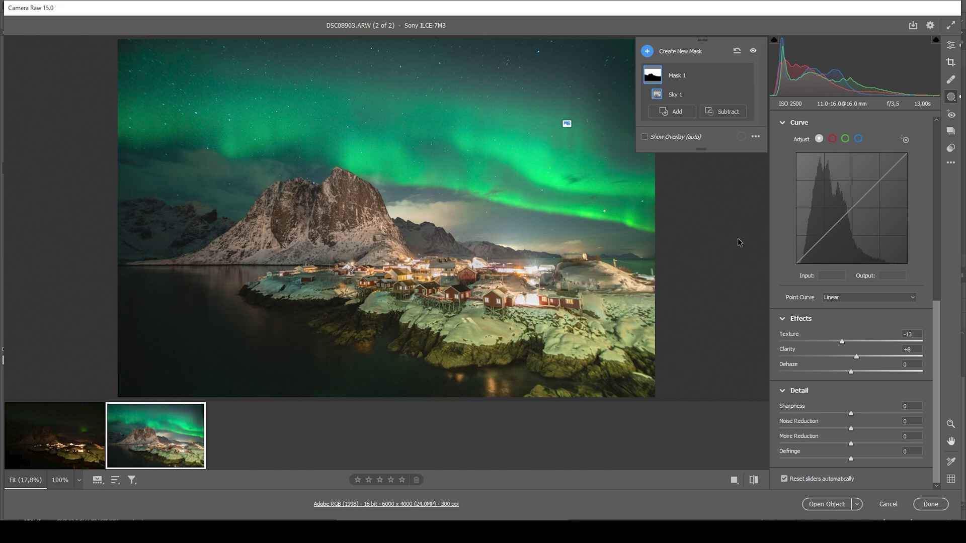
click(950, 50)
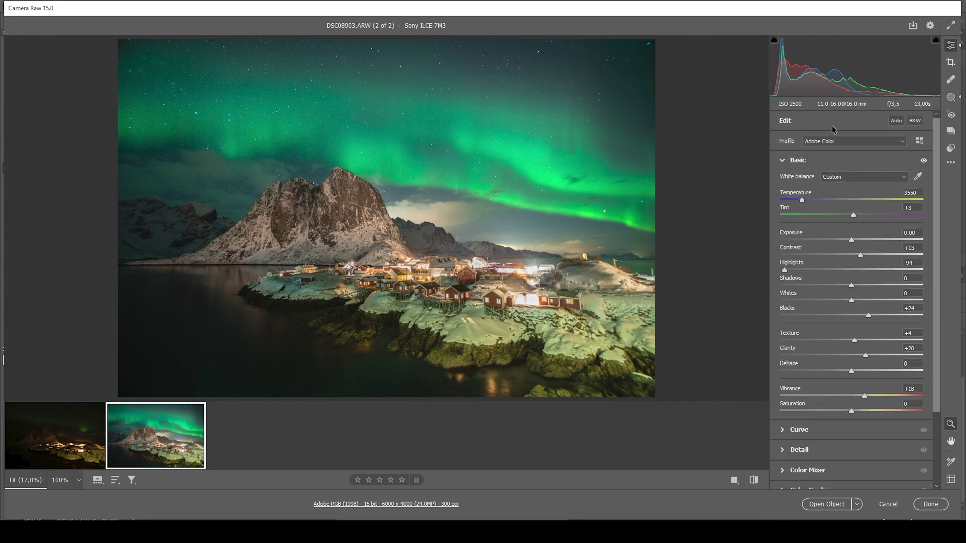
Reduce the saturation of oranges and yellows and raise the saturation of blues in the HSL Color Mixer.
scroll(820, 307, down, 2)
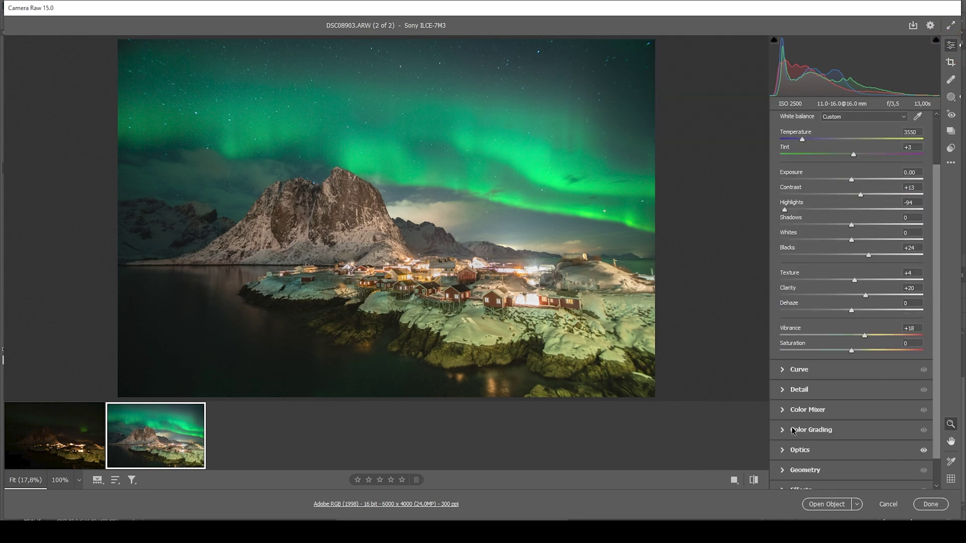
click(783, 410)
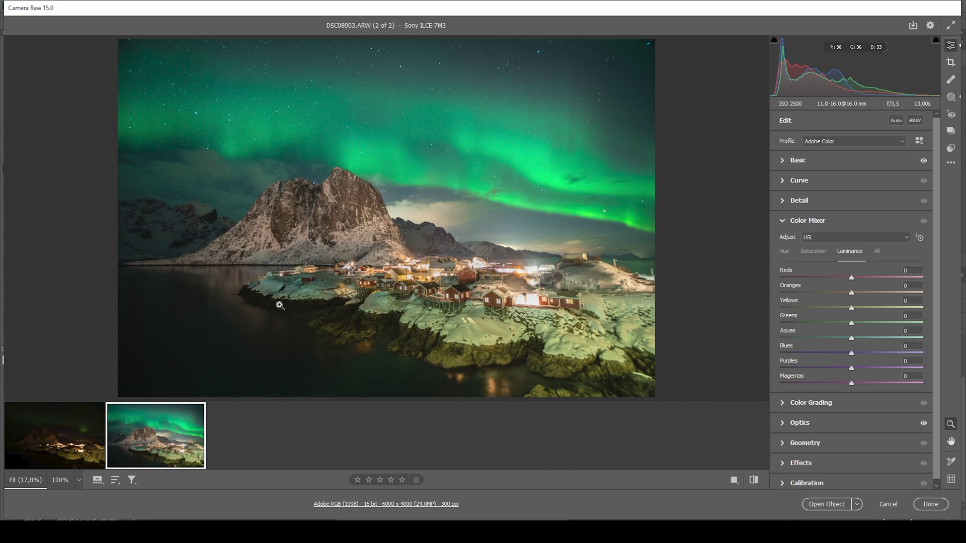
click(820, 253)
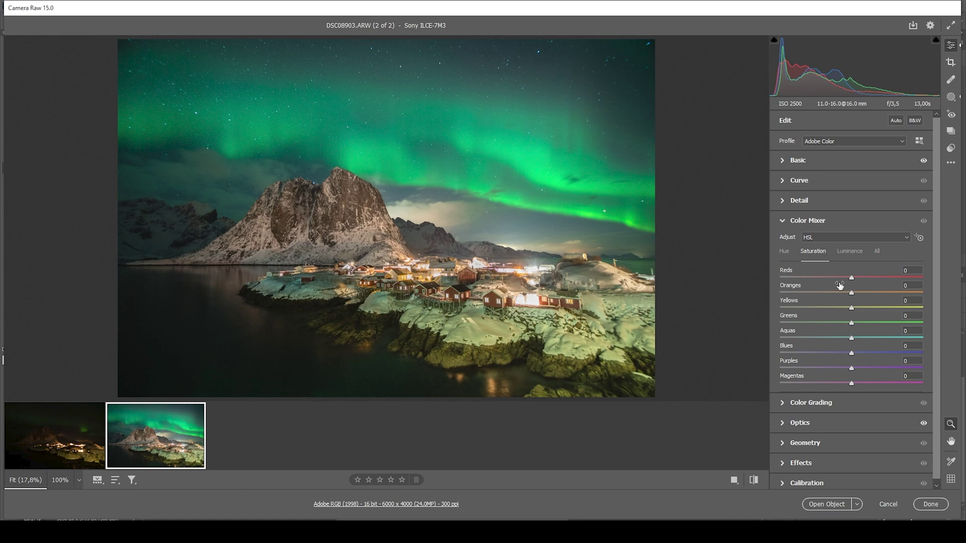
drag(851, 293, 833, 309)
drag(851, 353, 855, 353)
drag(875, 351, 881, 352)
Set the Color Mixer luminance of greens to +46 and of aquas to +39.
click(849, 252)
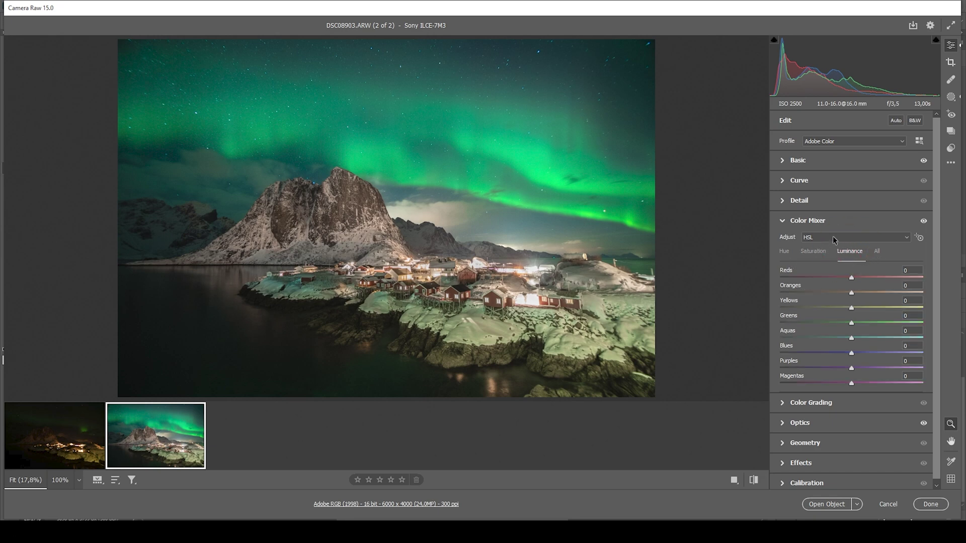
click(853, 321)
drag(852, 322, 885, 325)
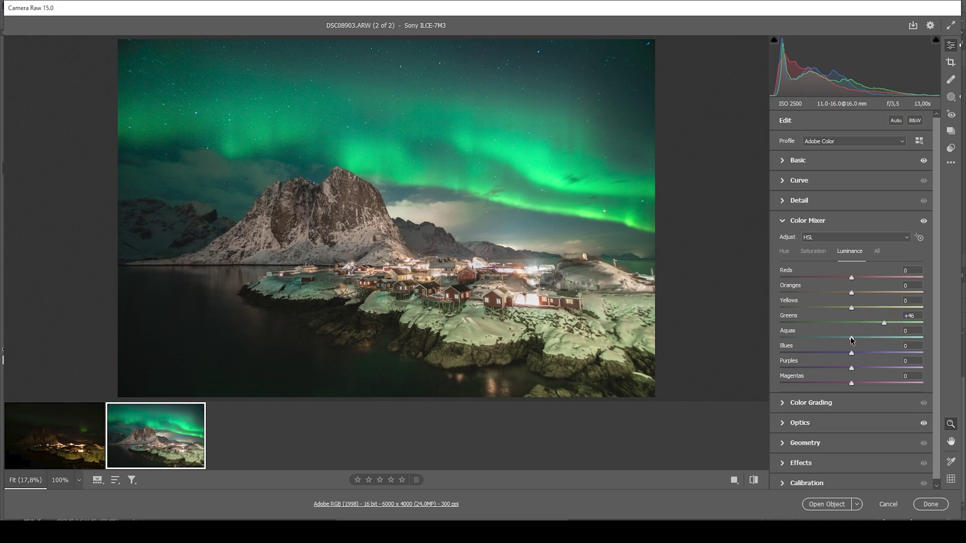
drag(851, 339, 861, 339)
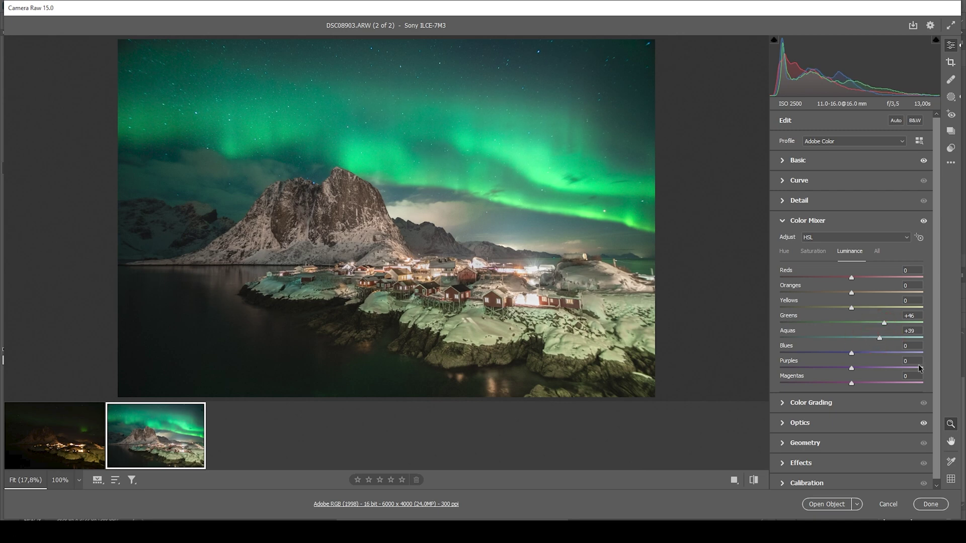
click(783, 221)
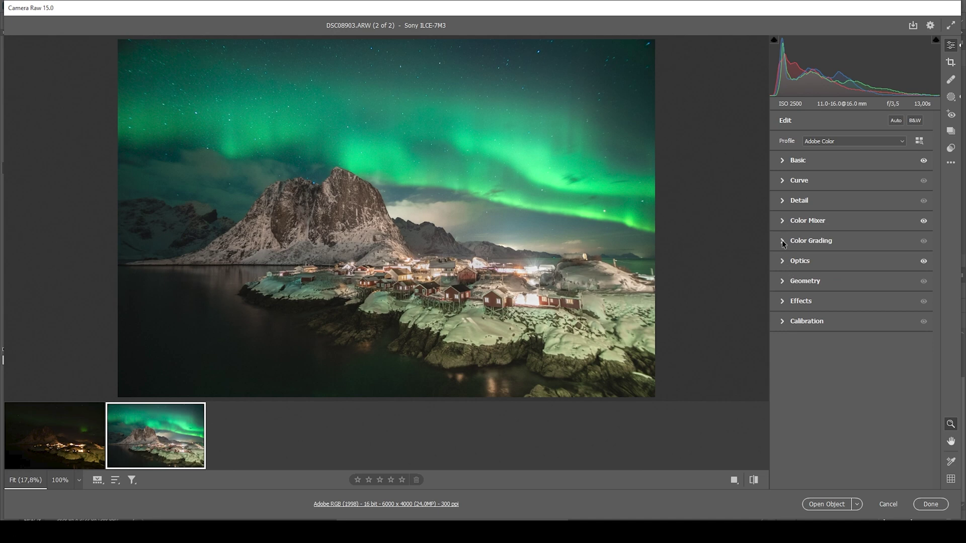
Color grade the shadows blue with hue 224 and saturation 13.
click(782, 240)
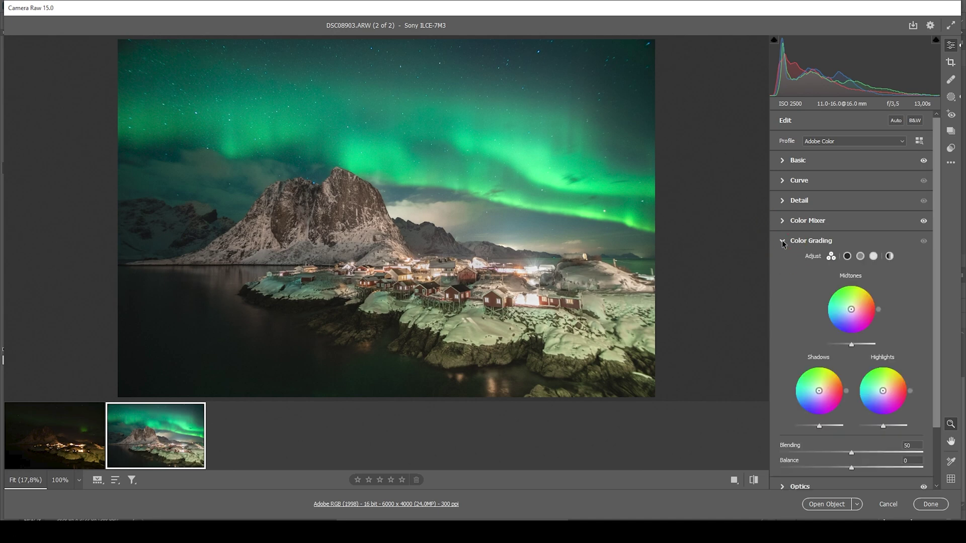
click(847, 256)
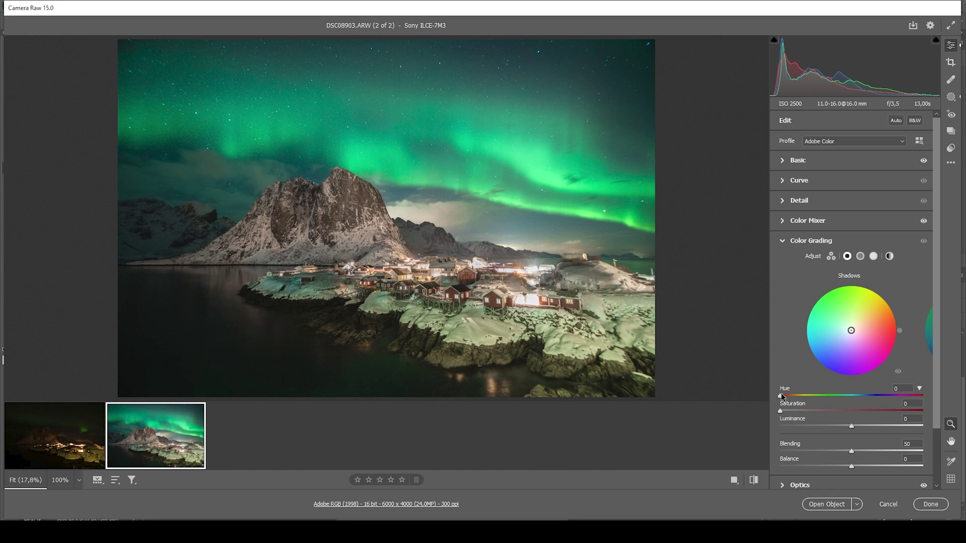
drag(781, 394, 869, 397)
drag(781, 411, 798, 411)
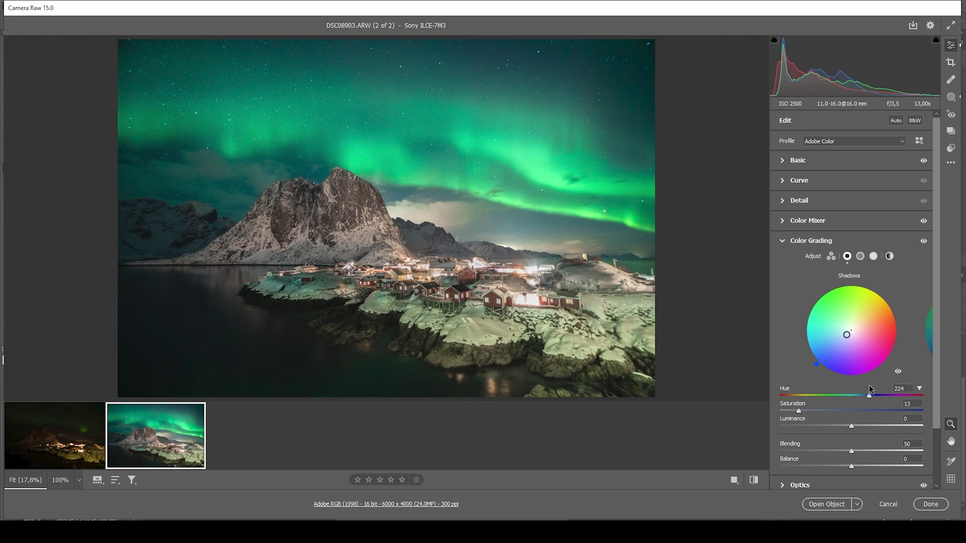
Color grade the midtones blue with hue 224 and saturation 14.
click(861, 256)
drag(782, 396, 872, 400)
drag(780, 413, 800, 411)
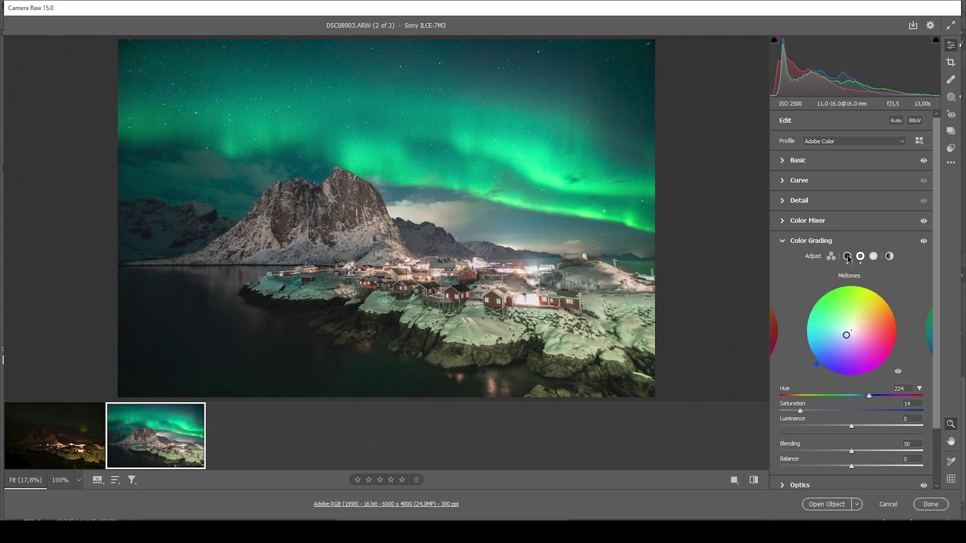
click(781, 242)
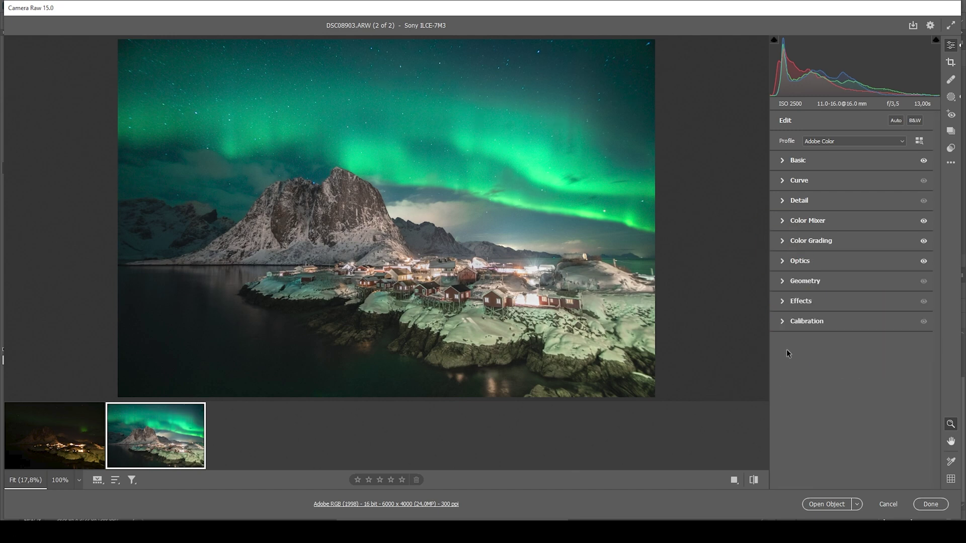
Set the Blue Primary calibration to hue -32 and saturation +85.
click(776, 320)
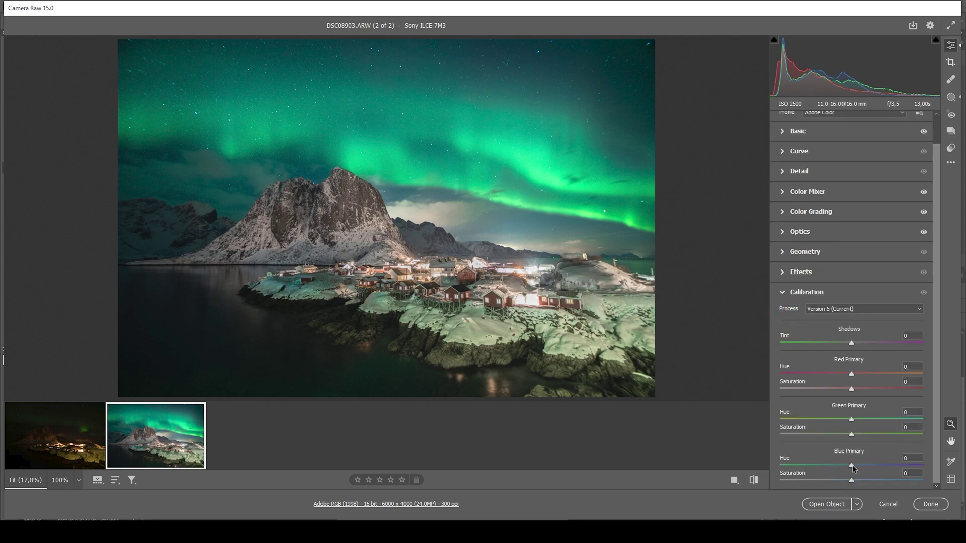
drag(852, 466, 842, 468)
drag(833, 463, 827, 462)
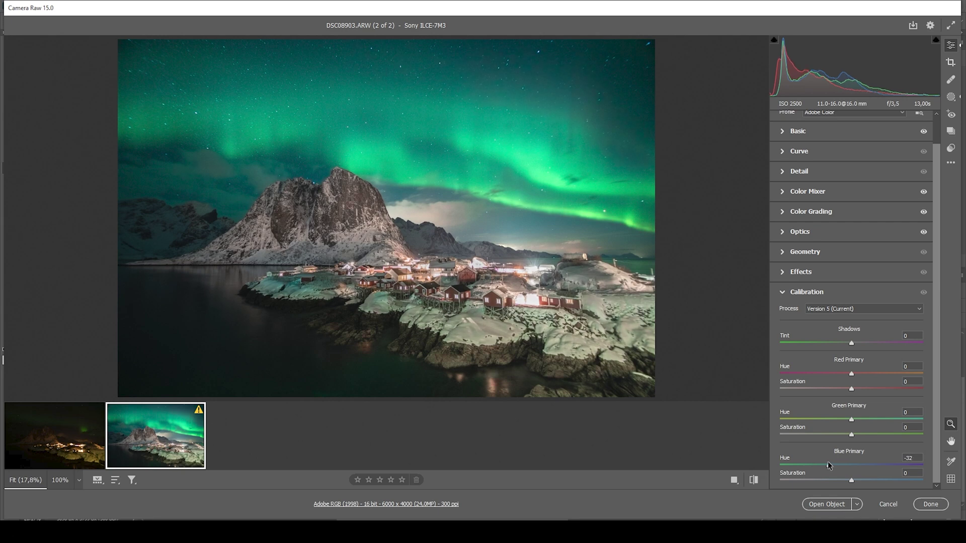
click(828, 464)
drag(852, 478, 912, 481)
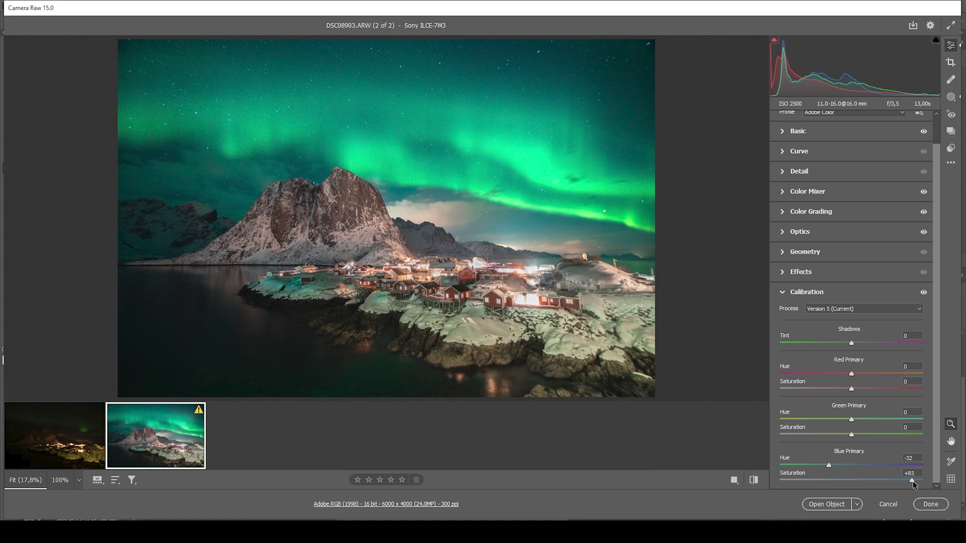
Raise the Blue Primary saturation slightly further and close the calibration settings.
drag(913, 482, 918, 482)
click(801, 292)
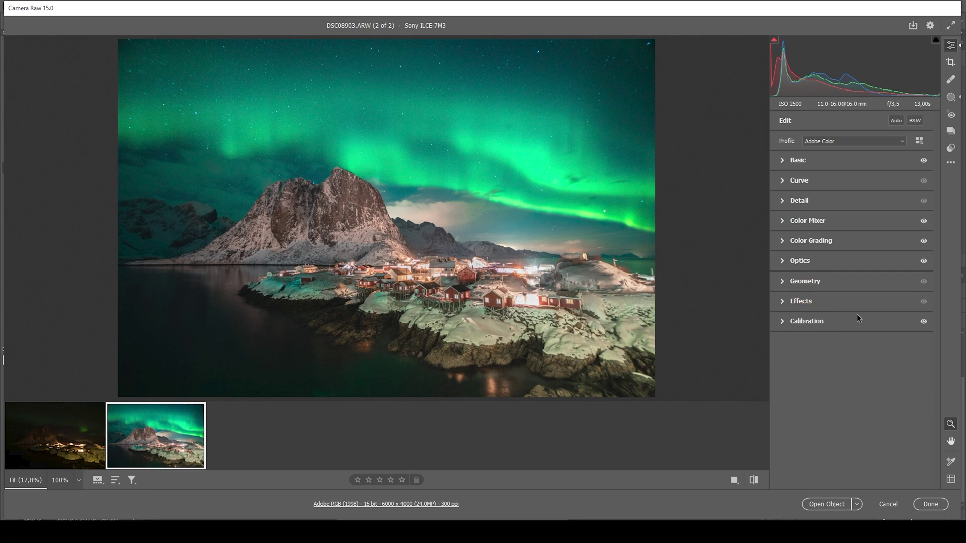
Sharpen the photo with sharpening 88, radius 0.5, detail 100 and masking 66.
click(801, 202)
drag(808, 238, 744, 239)
drag(816, 255, 928, 255)
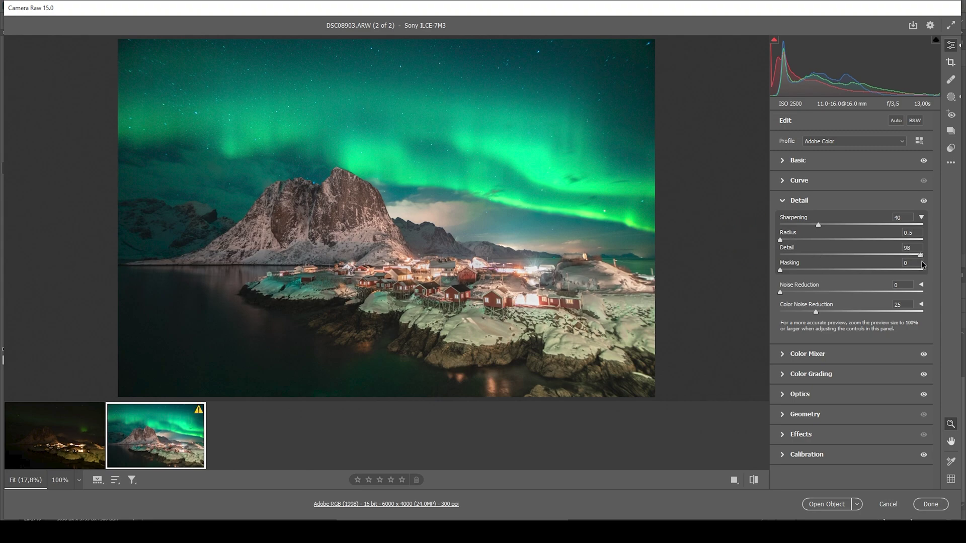
drag(780, 270, 874, 274)
drag(819, 224, 864, 224)
Compare the aurora photo before and after the raw adjustments.
click(754, 480)
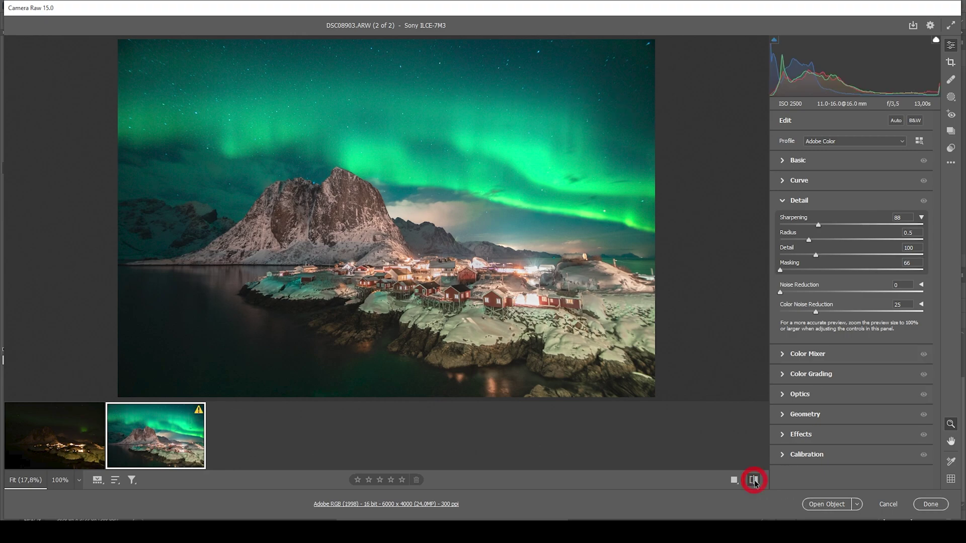
click(754, 480)
click(754, 480)
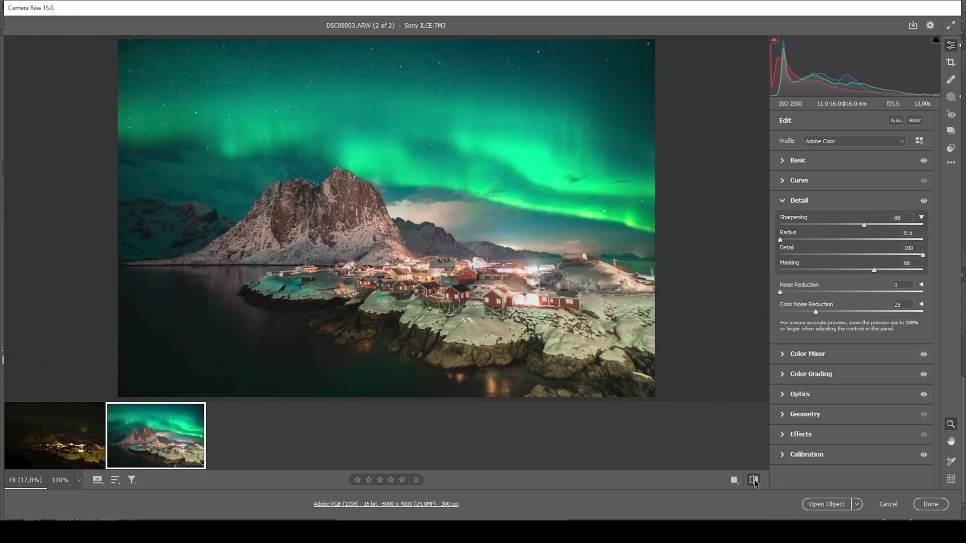
click(753, 480)
Synchronize the aurora photo's edit settings to the darker exposure DSC08895 using the Default subset.
click(55, 447)
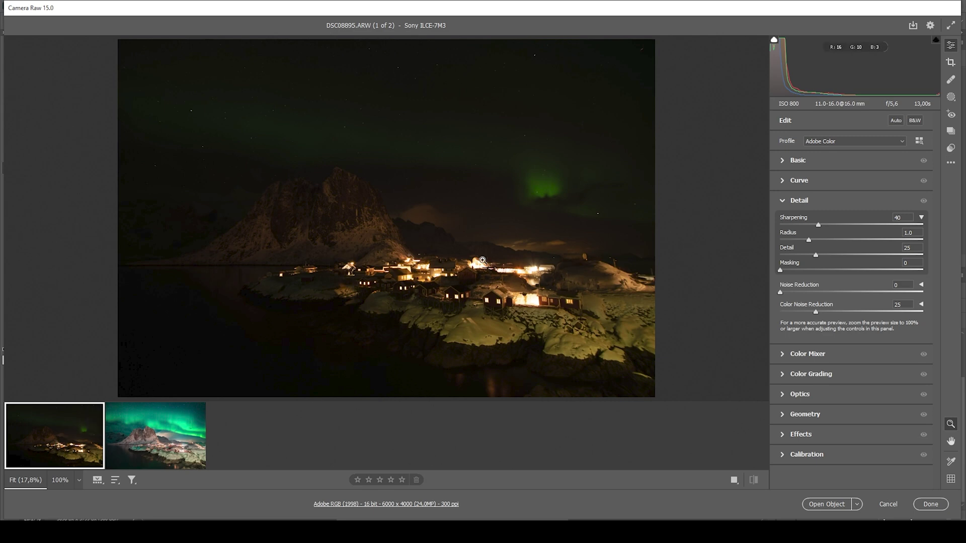
click(170, 443)
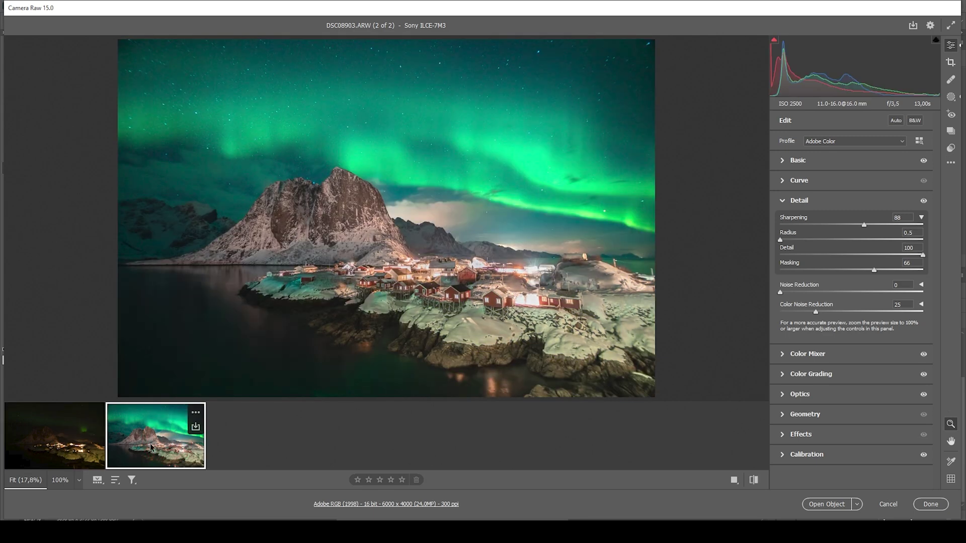
shift+click(64, 452)
right_click(64, 451)
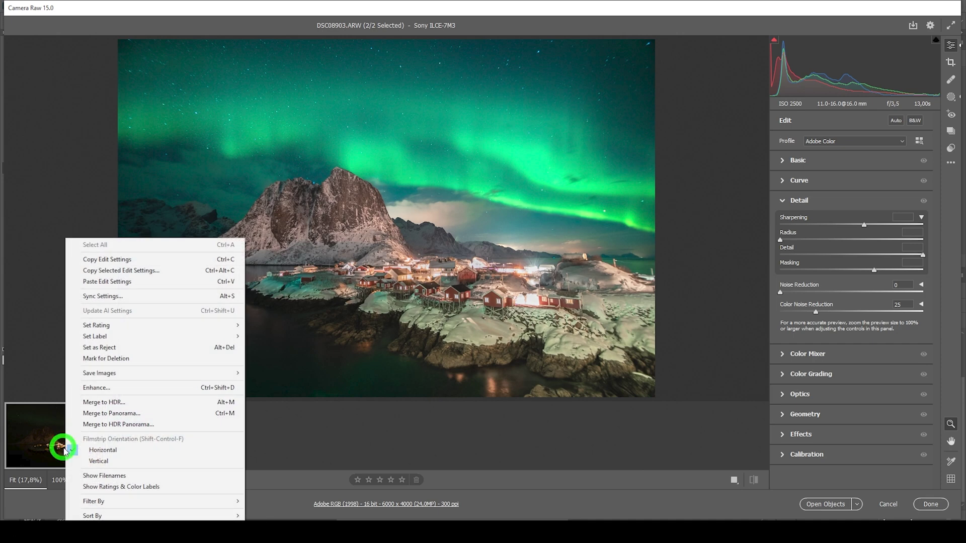
click(145, 298)
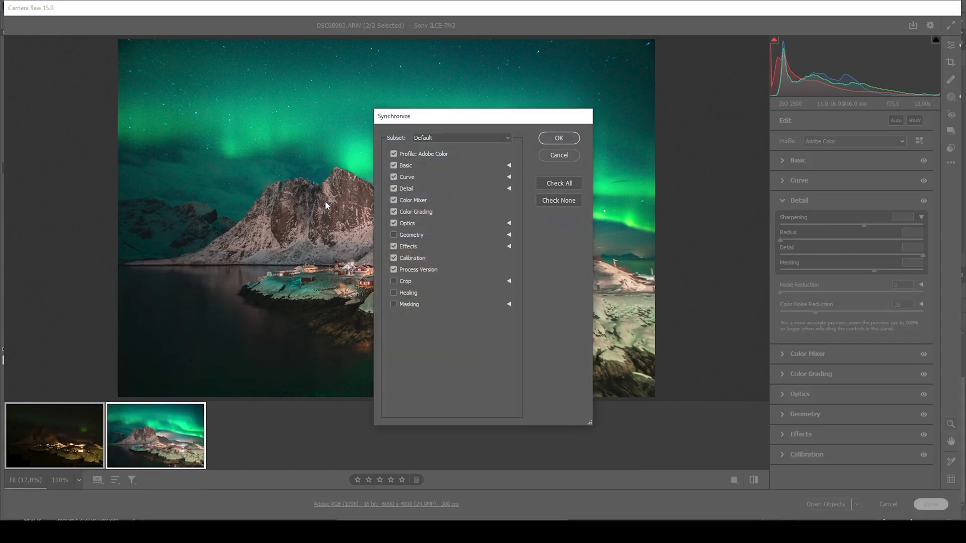
click(564, 138)
click(574, 233)
Set the Highlights of the darker photo DSC08895 to -44, and select both photos together.
click(46, 411)
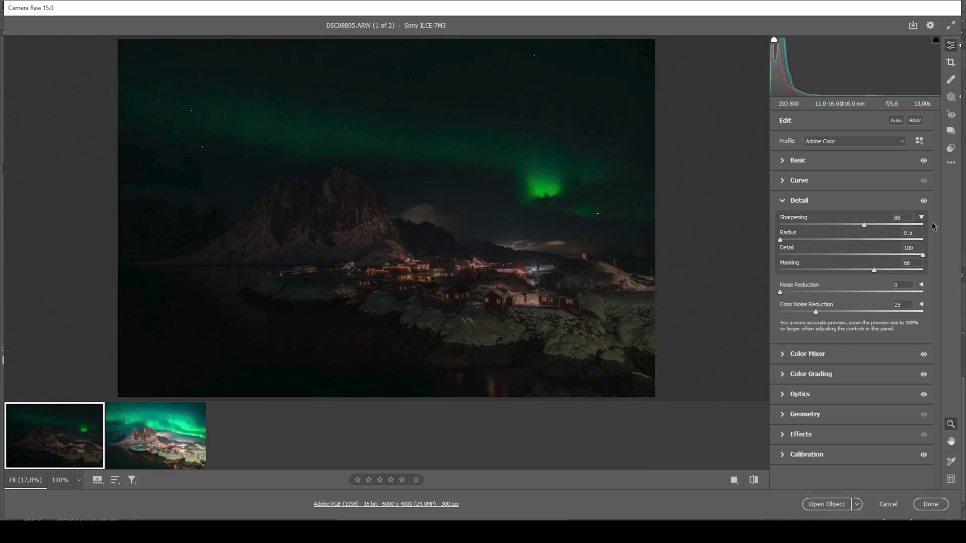
click(787, 161)
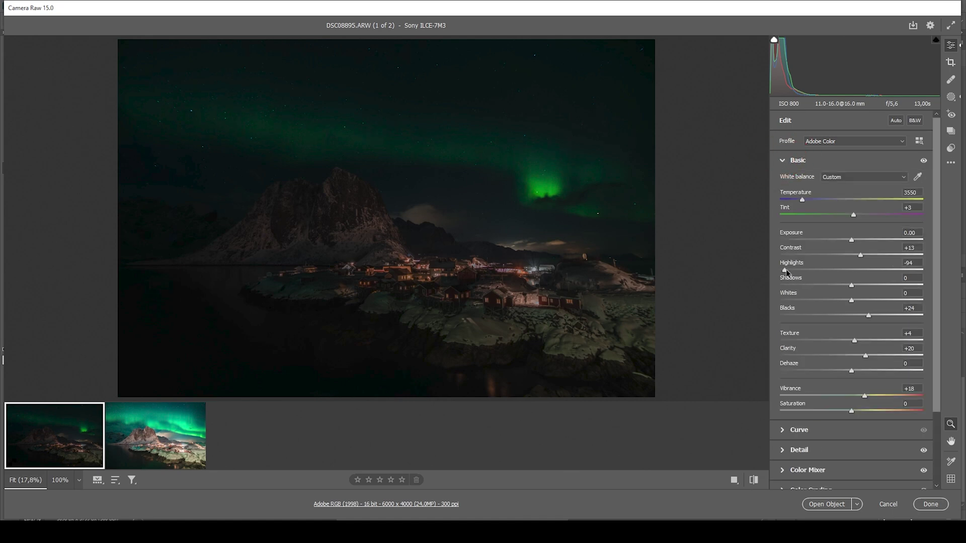
drag(786, 271, 820, 274)
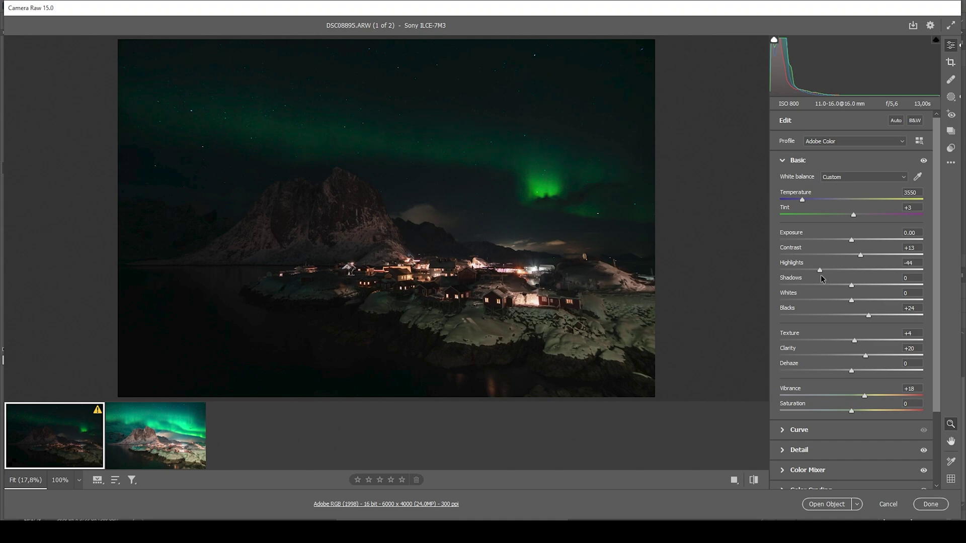
key(z)
drag(475, 296, 529, 327)
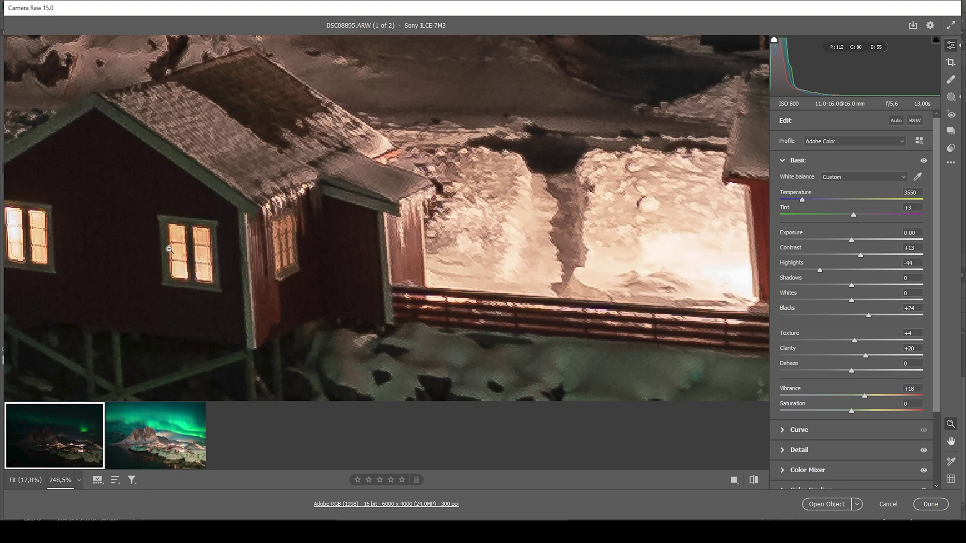
key(ctrl+0)
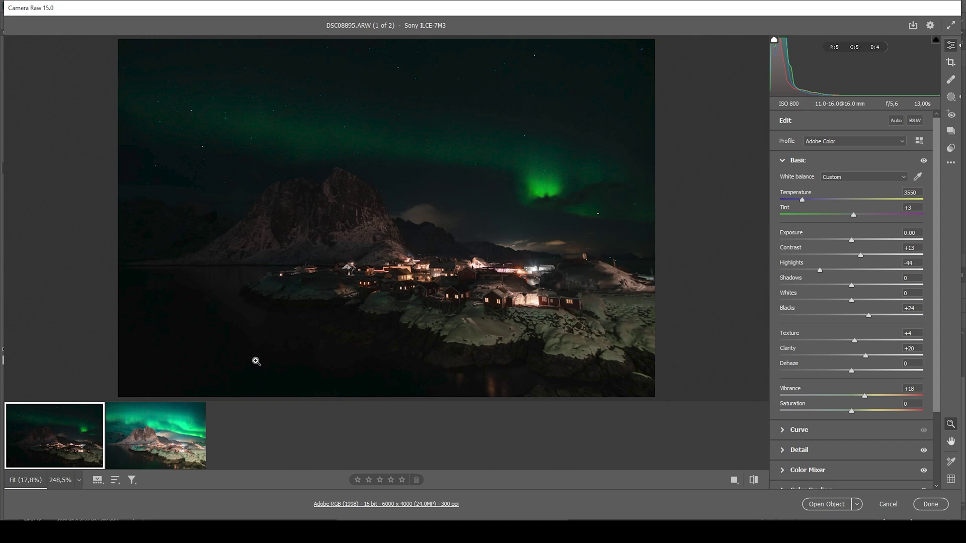
shift+click(142, 457)
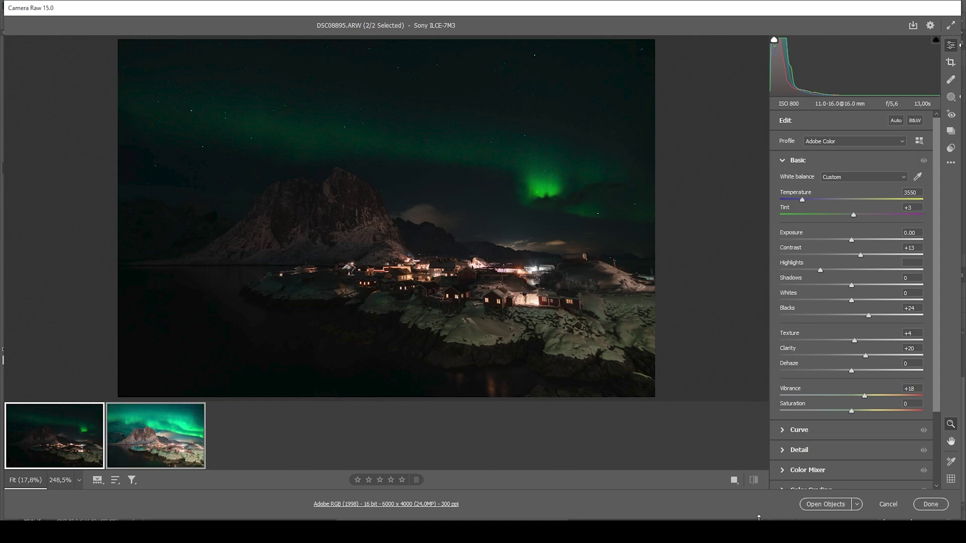
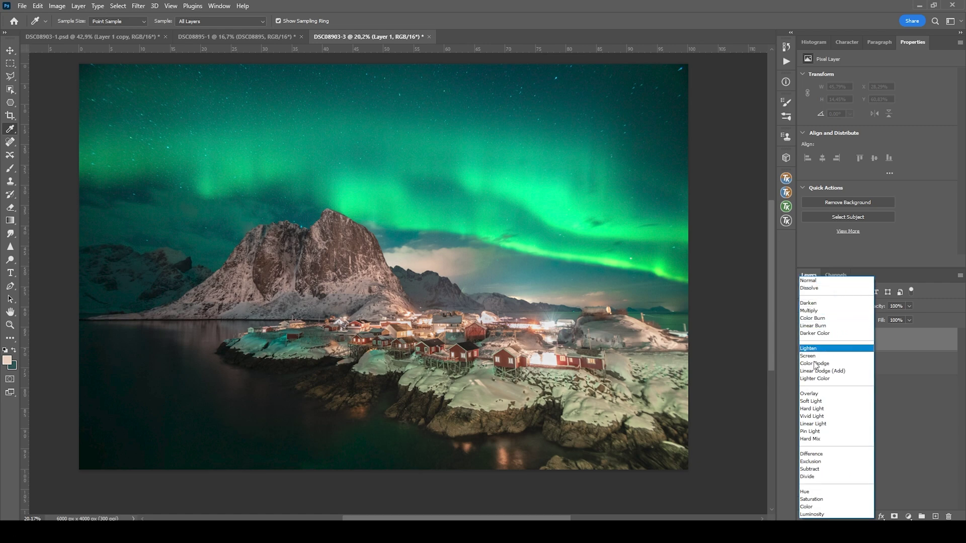
Set Layer 1's blending mode to Hard Light and choose the warm foreground color fed6af.
click(818, 409)
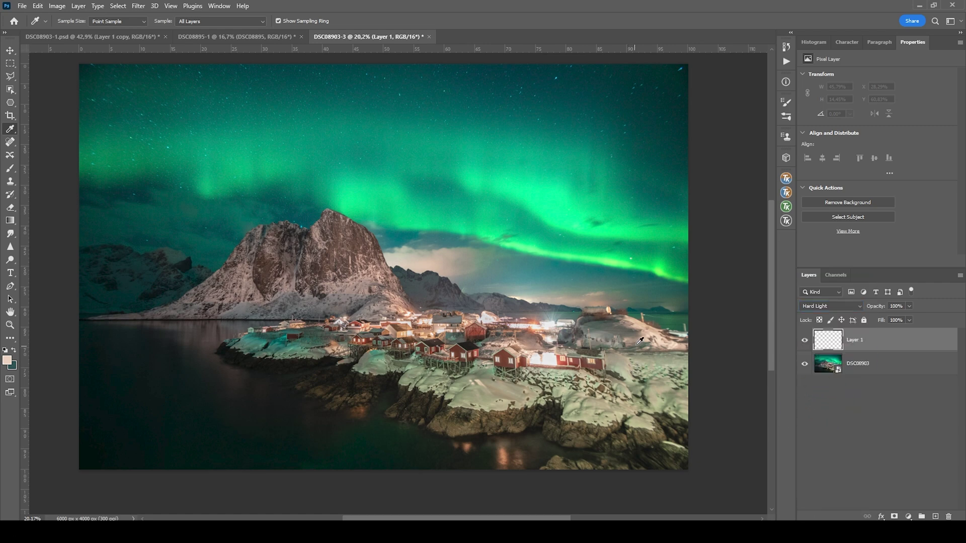
click(7, 360)
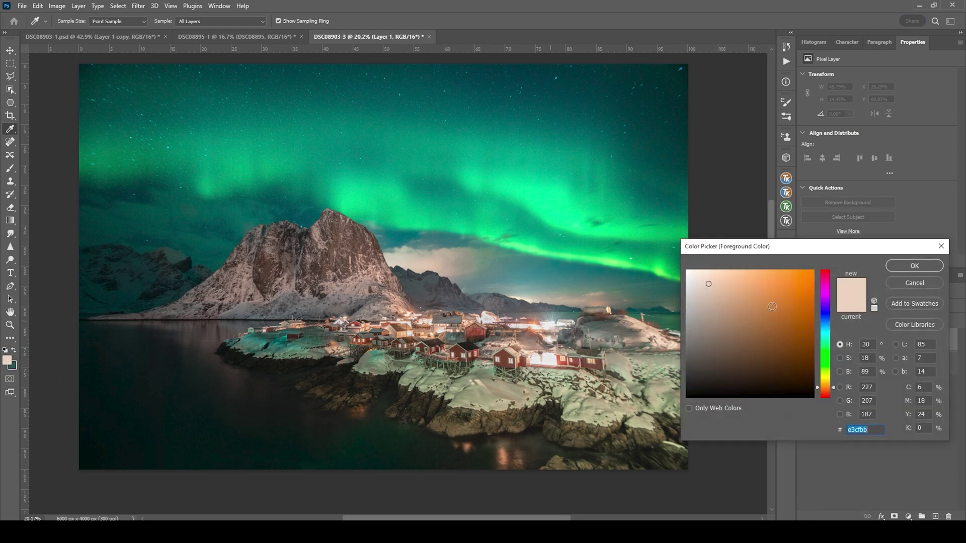
drag(709, 284, 710, 269)
click(723, 270)
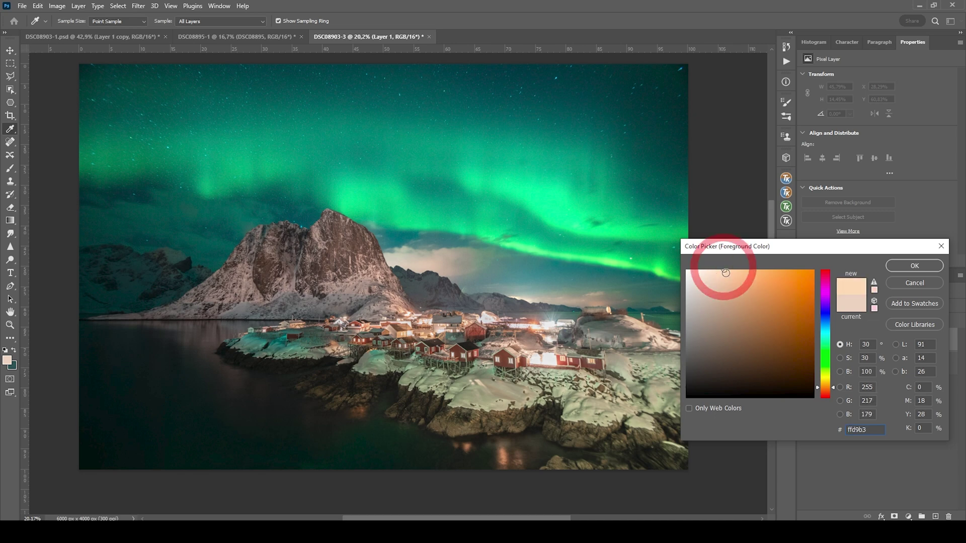
click(726, 271)
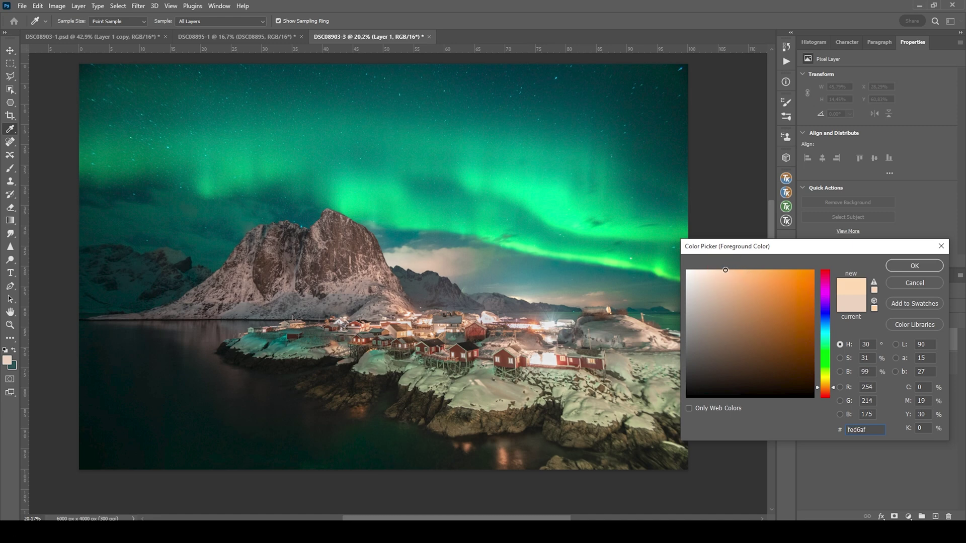
key(Return)
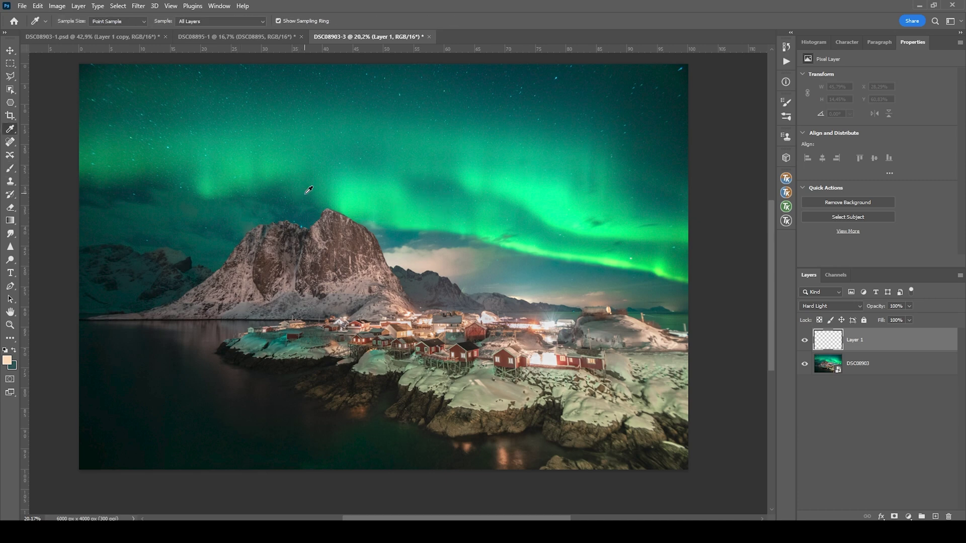
Set the Brush tool's opacity to 11% and reduce its size to suit the village houses.
key(b)
click(232, 21)
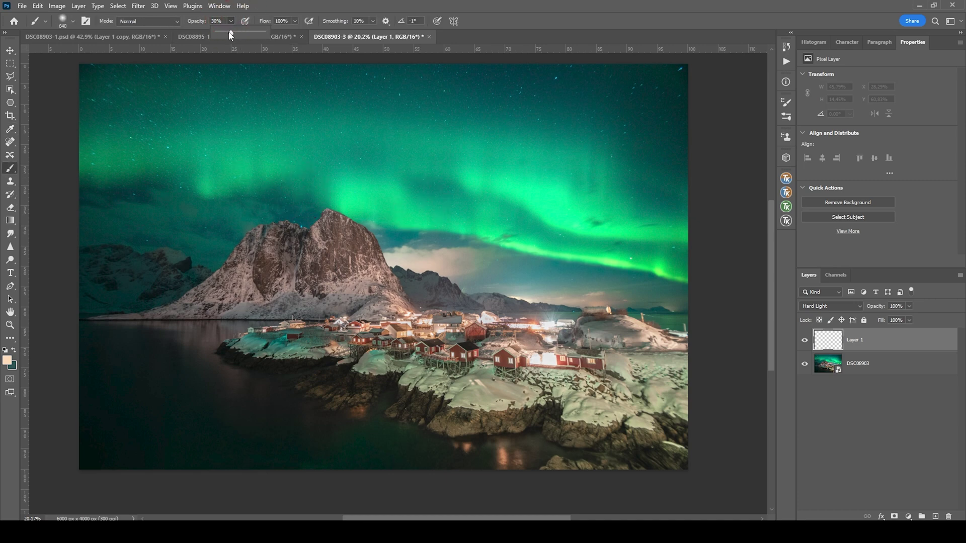
drag(226, 35, 222, 35)
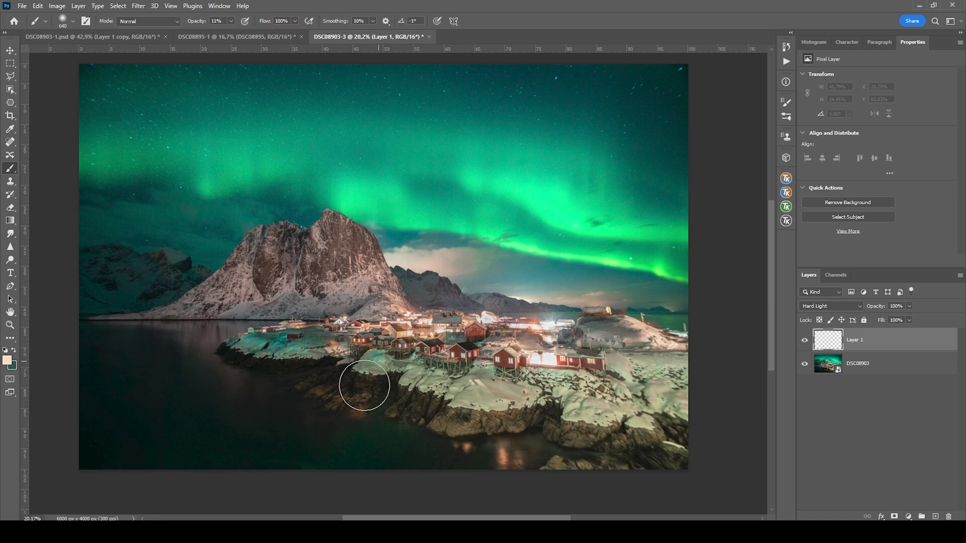
scroll(488, 387, up, 8)
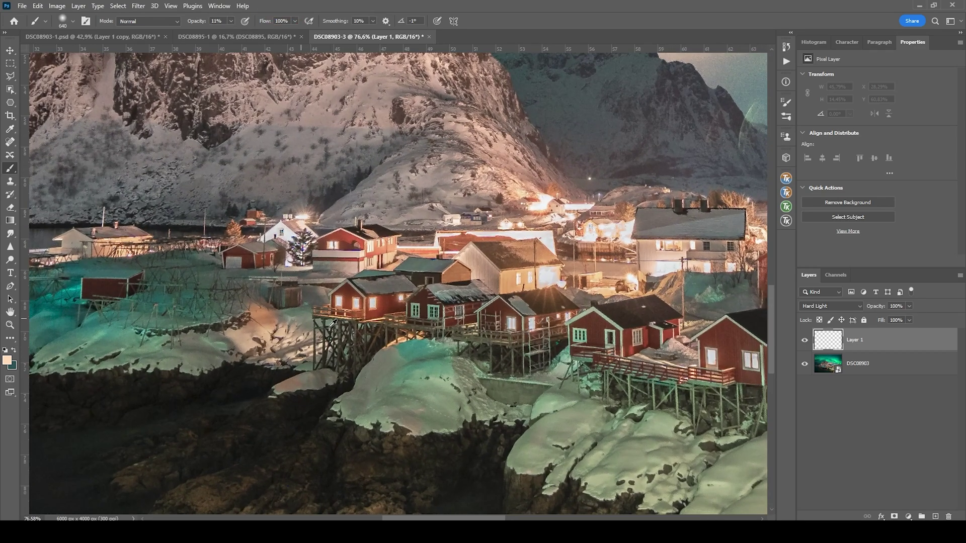
key(bracketleft)
key(bracketleft)
key(bracketleft)
key(bracketleft)
key(bracketleft)
key(bracketleft)
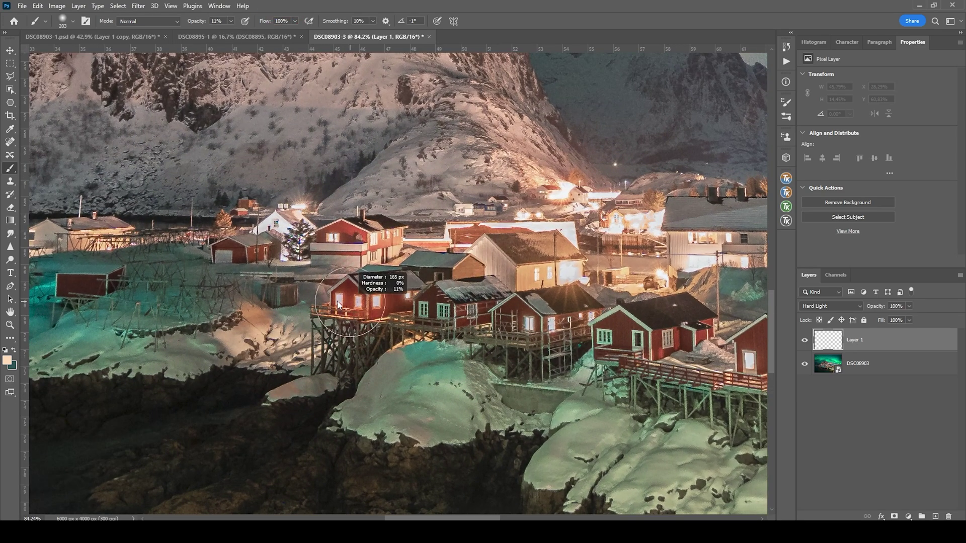
Paint warm light over the windows of the smaller red stilt houses and the small hut beside them.
drag(326, 300, 400, 300)
mouse_move(503, 314)
mouse_down()
mouse_move(554, 327)
mouse_move(592, 317)
mouse_up()
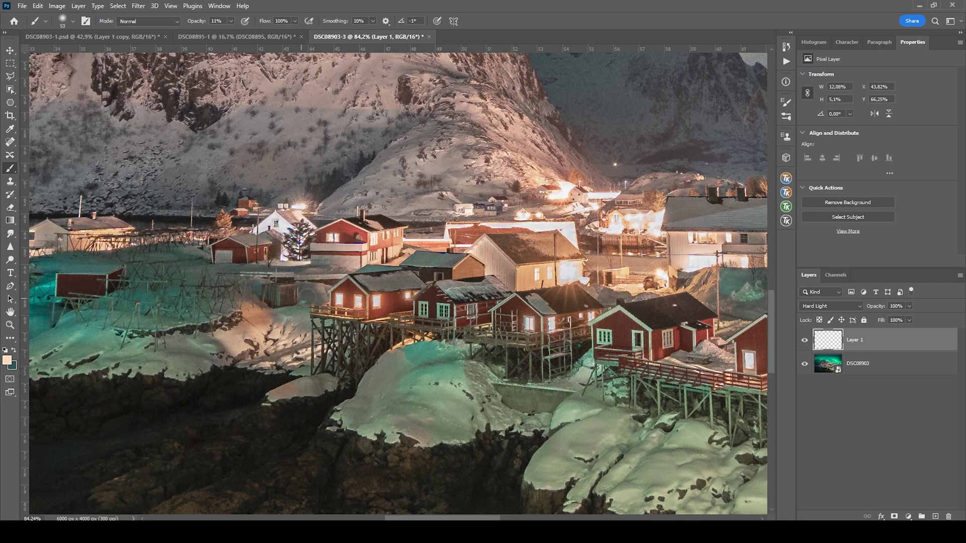
click(68, 262)
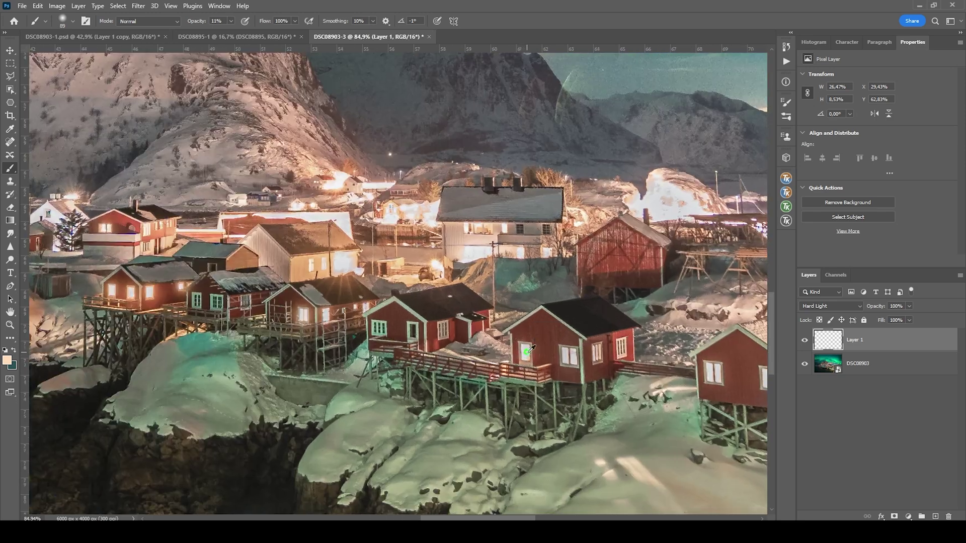
Dab warm light onto the front windows of the black-roofed red house and the neighboring snow-roofed red house.
click(524, 352)
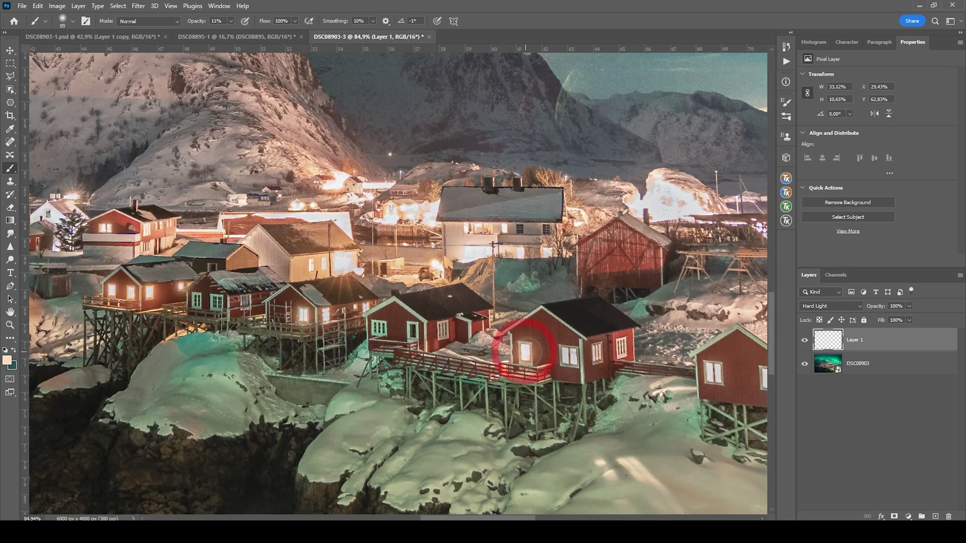
click(569, 355)
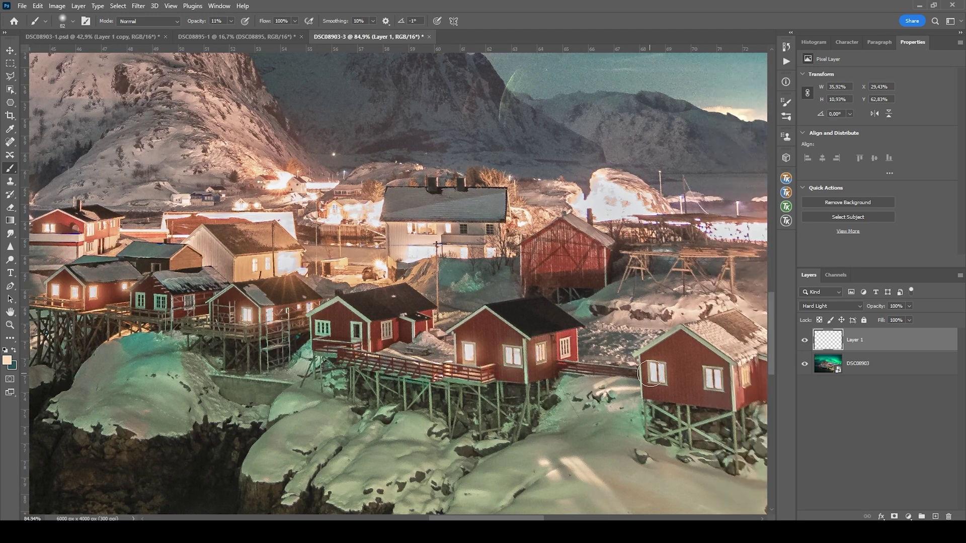
key(bracketright)
key(bracketright)
click(658, 372)
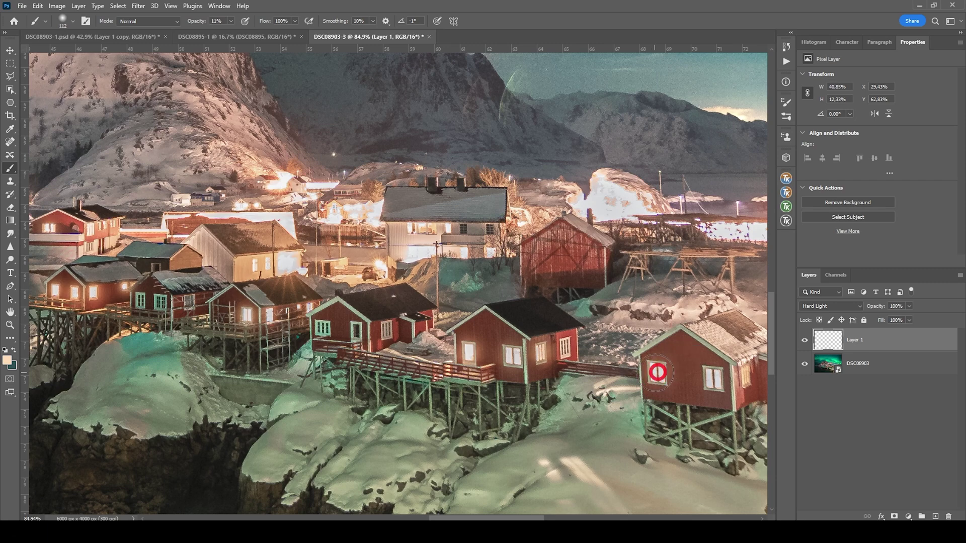
click(712, 381)
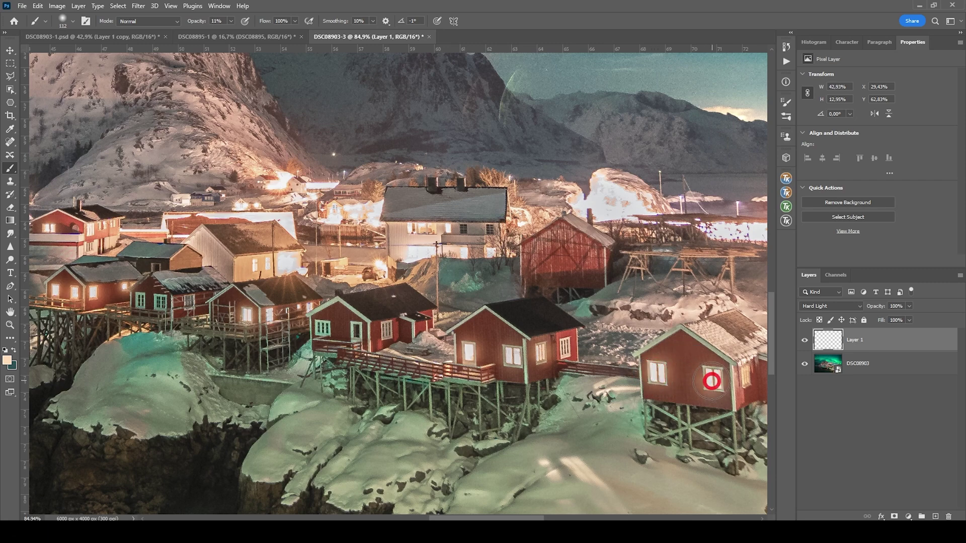
Enlarge the brush and add a wider warm glow around the first window of the black-roofed red house.
scroll(654, 383, right, 5)
scroll(624, 385, right, 2)
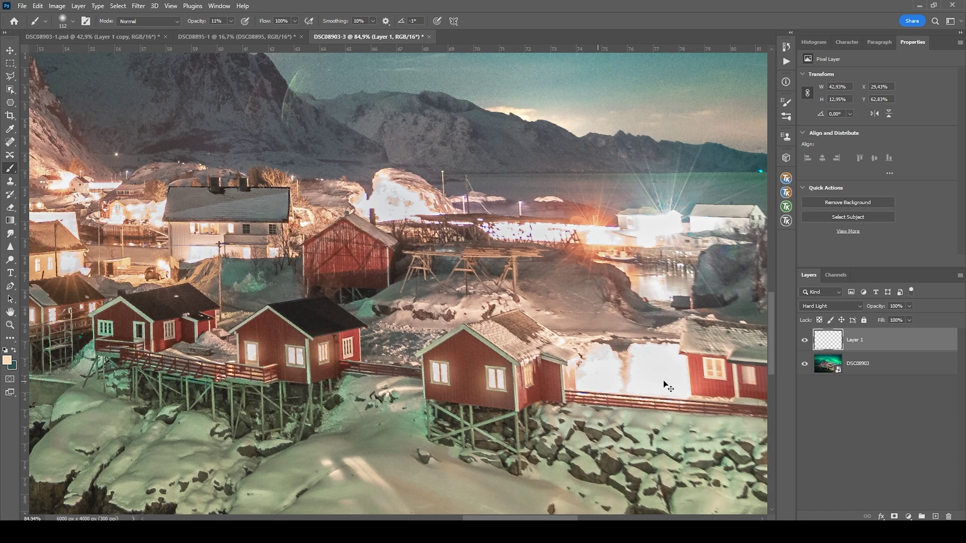
scroll(624, 385, right, 2)
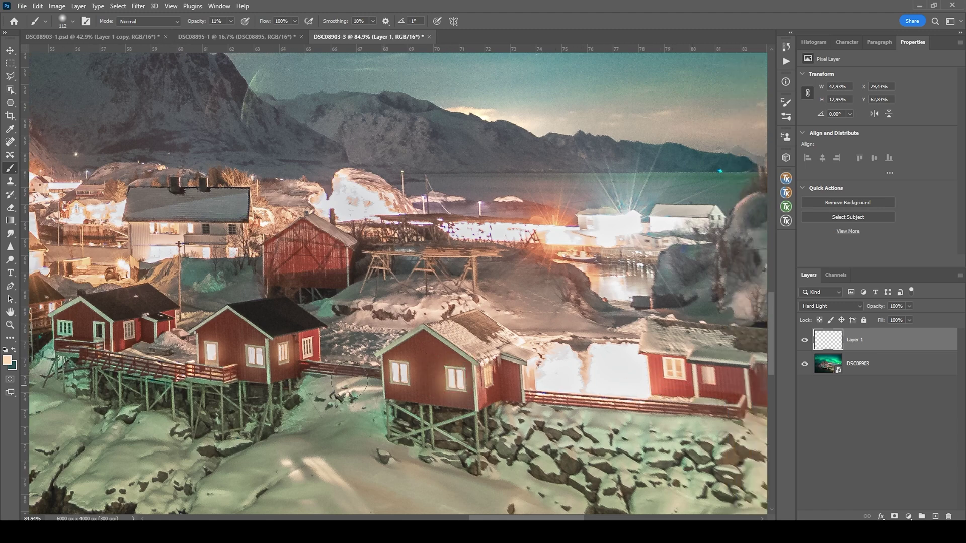
key(bracketright)
click(206, 348)
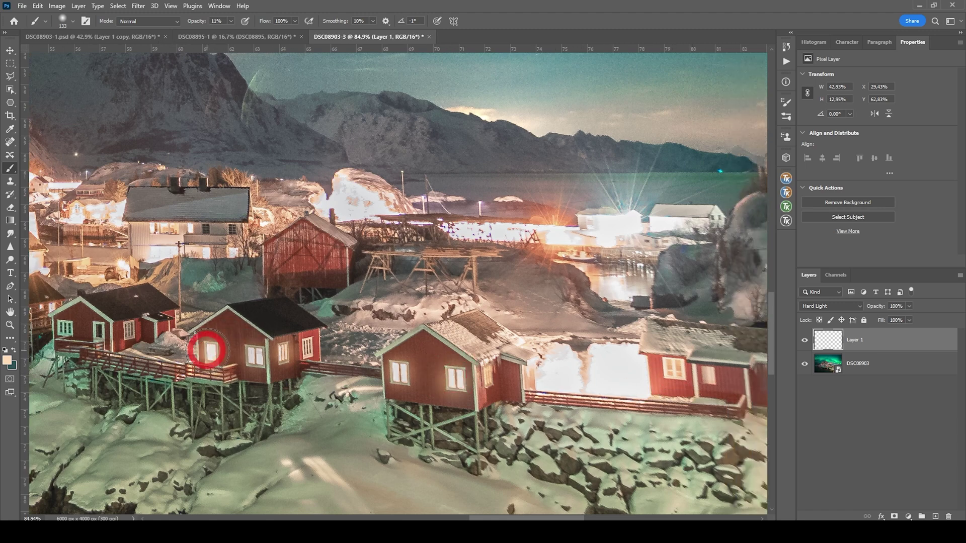
scroll(335, 382, down, 5)
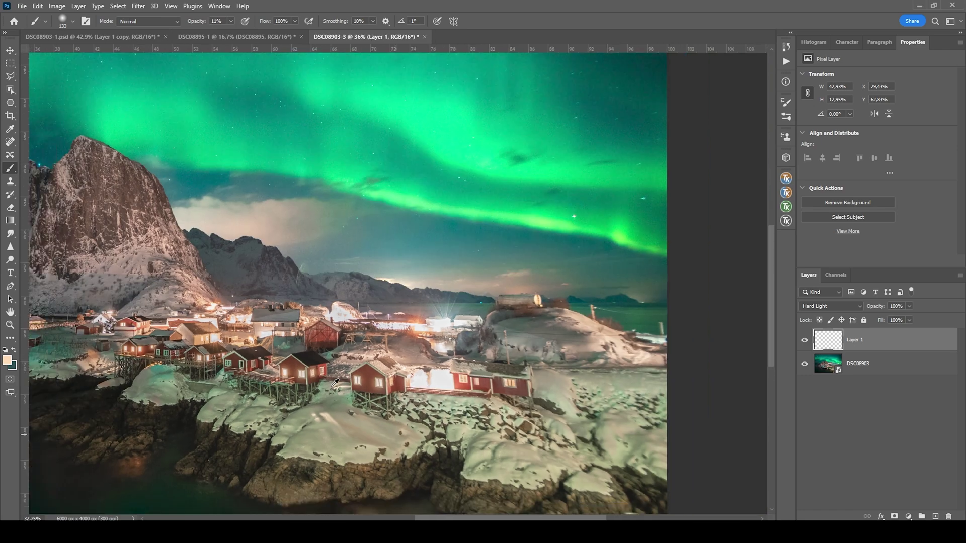
scroll(334, 382, down, 3)
scroll(336, 391, up, 2)
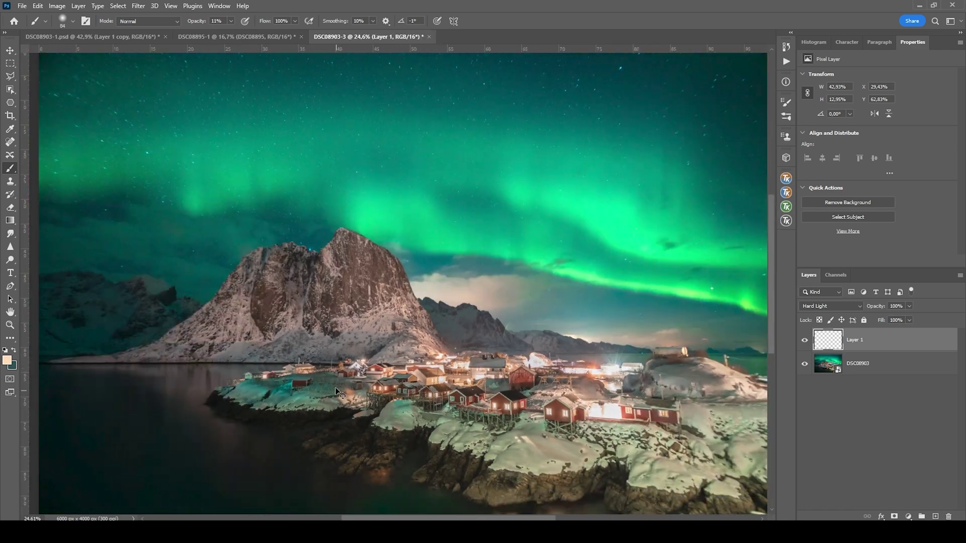
Duplicate the painted light layer, Layer 1, and lower the duplicate's opacity to 61%.
click(879, 335)
key(ctrl+j)
scroll(476, 415, up, 1)
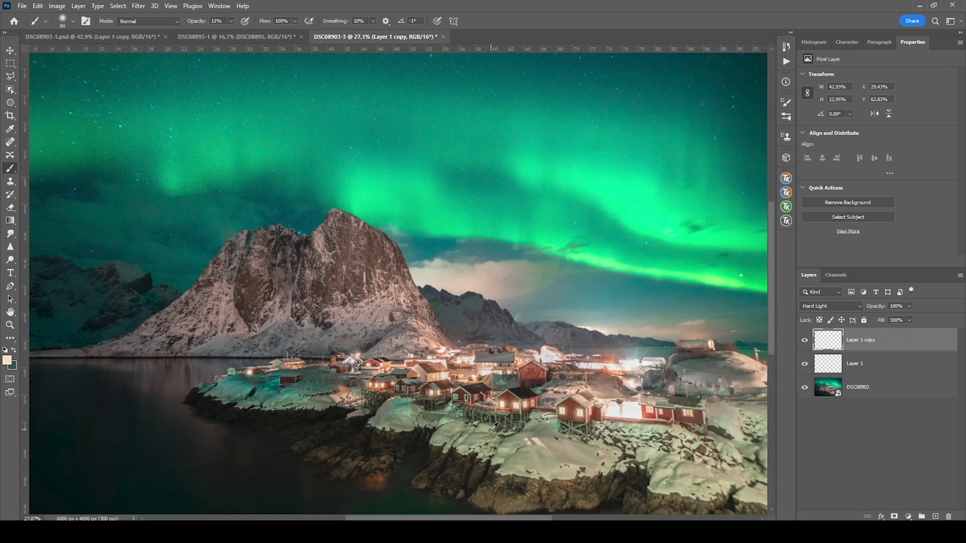
click(910, 306)
drag(896, 321, 892, 322)
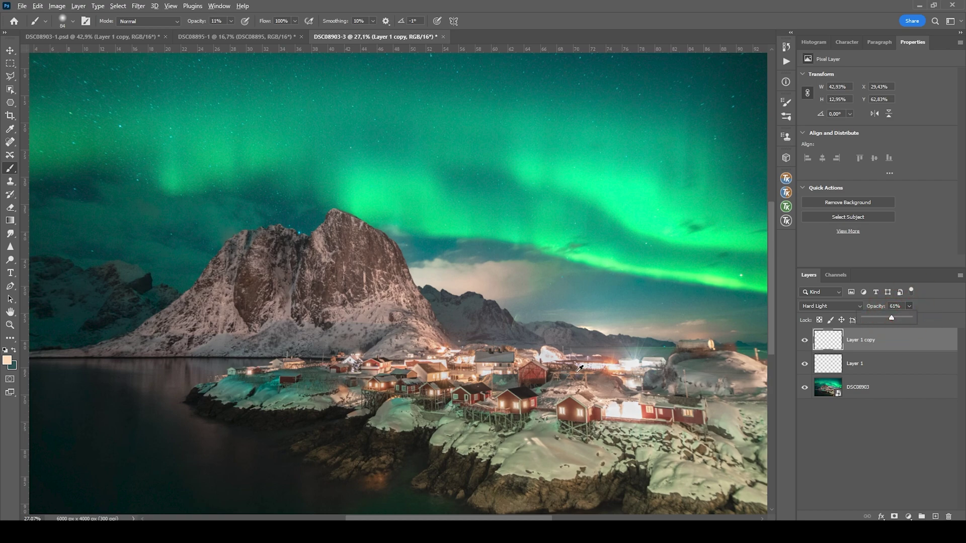
scroll(577, 379, down, 4)
scroll(577, 379, right, 2)
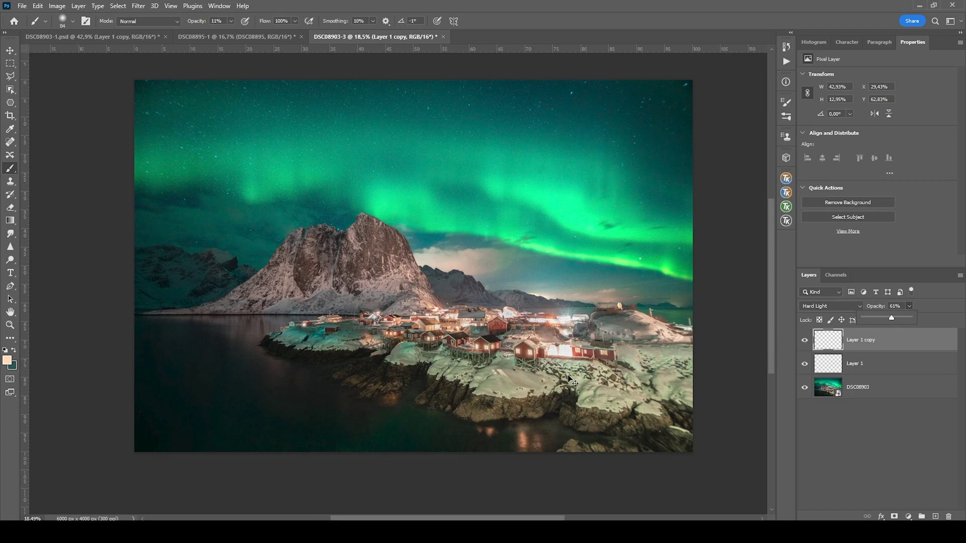
scroll(541, 373, up, 1)
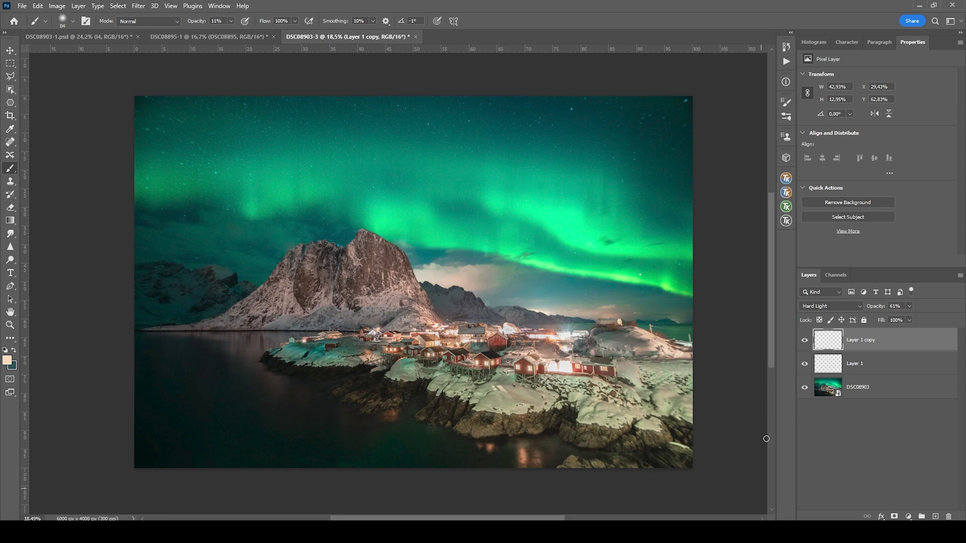
Add a new empty layer above the light layers and set its blend mode to Overlay.
click(935, 517)
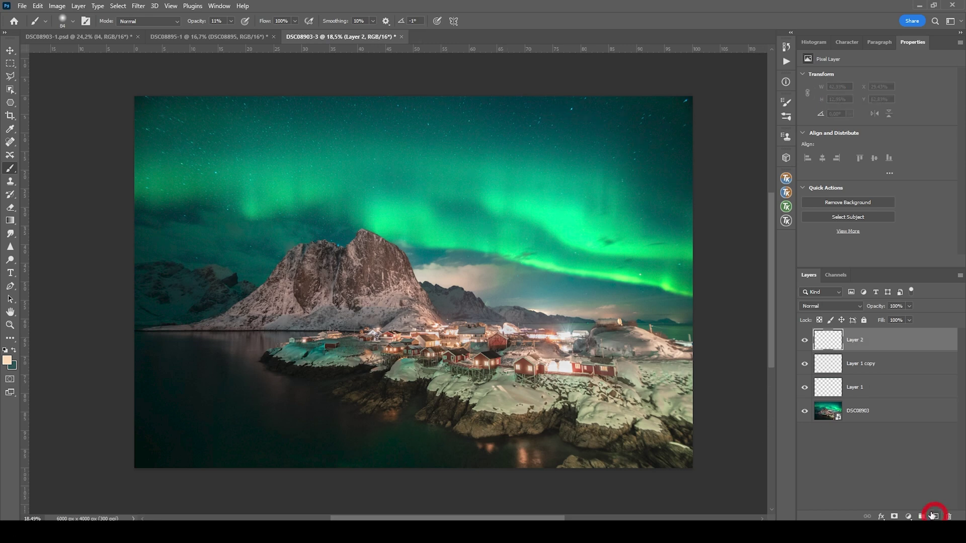
click(812, 306)
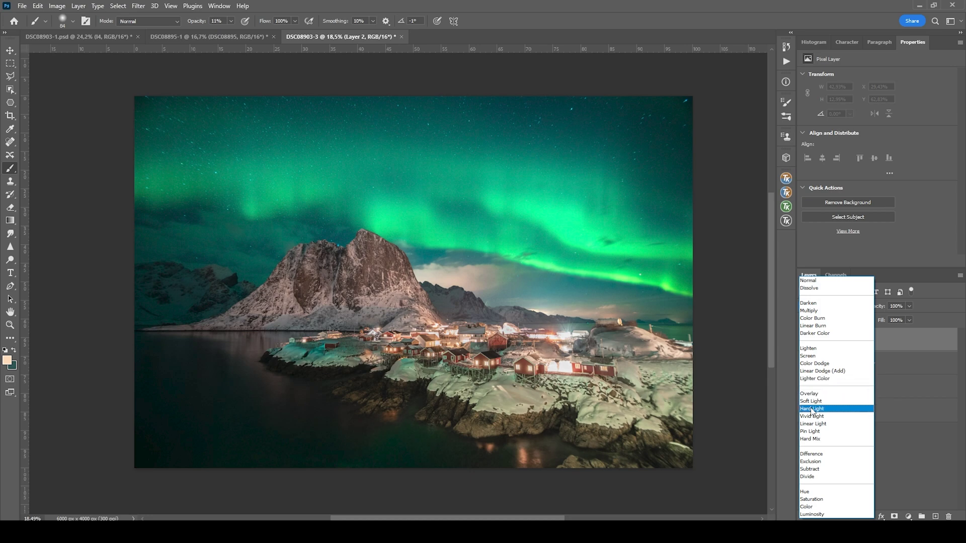
click(818, 394)
mouse_move(444, 125)
mouse_down()
mouse_move(267, 108)
mouse_move(252, 136)
mouse_move(405, 121)
mouse_up()
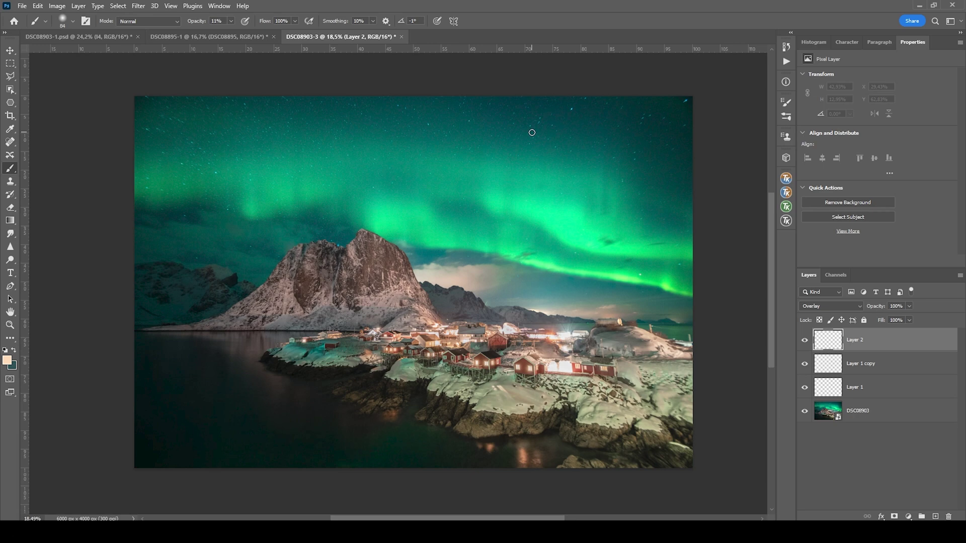
Preview the TK RapidMask2 Lights-3 and Lights-4 luminosity masks, and apply Lights-4 as a layer mask on Layer 2.
click(787, 209)
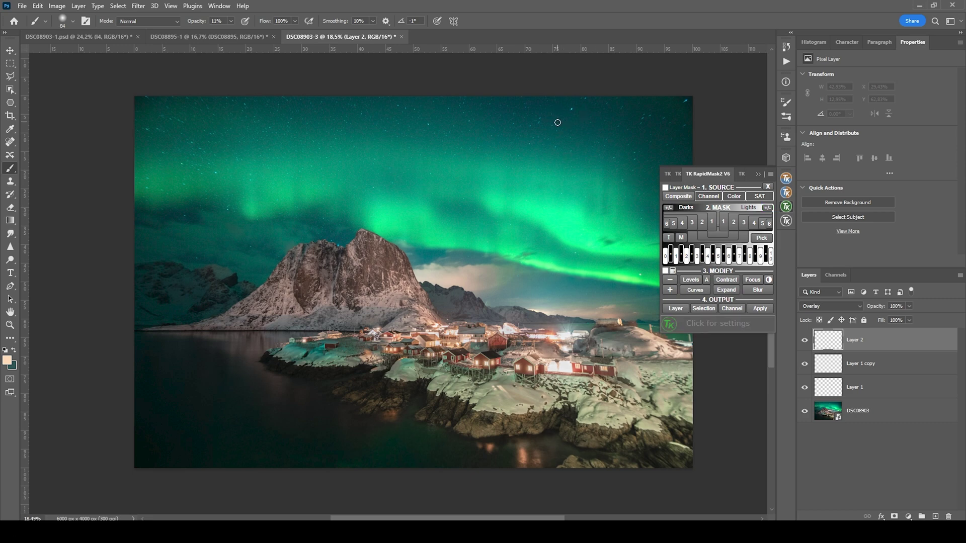
click(743, 225)
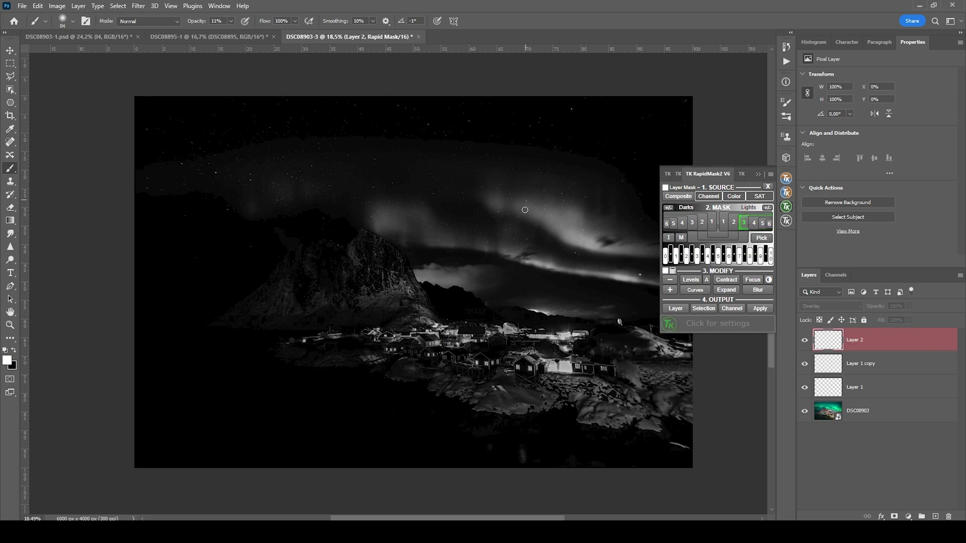
click(754, 224)
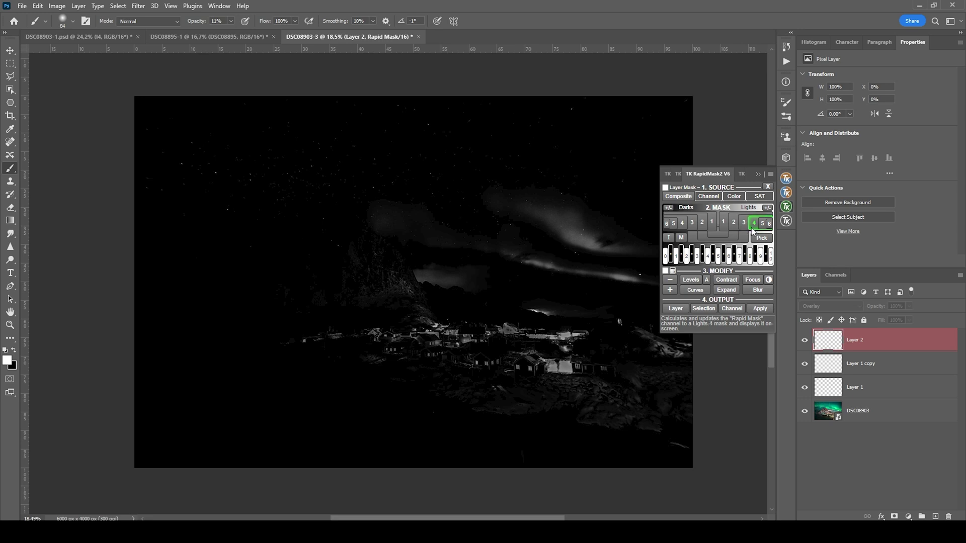
click(666, 187)
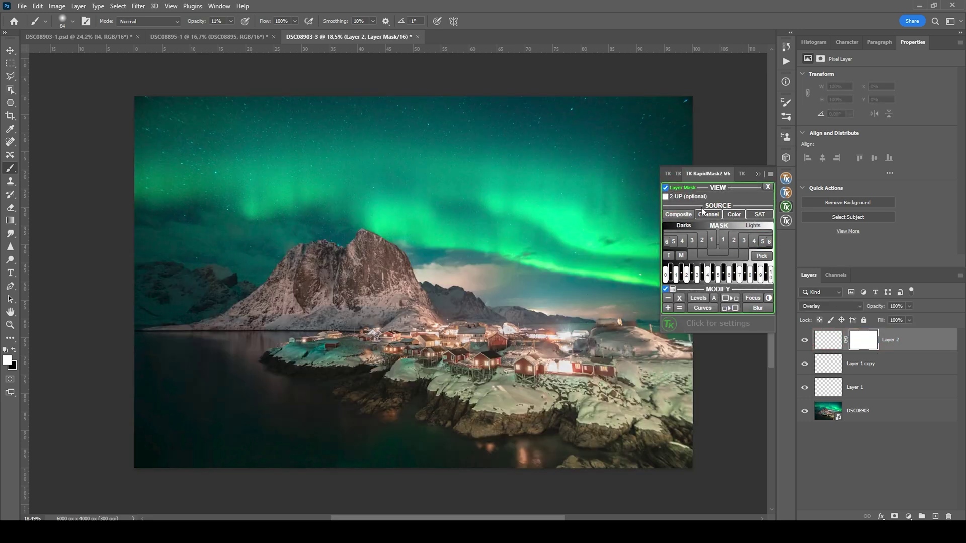
click(755, 243)
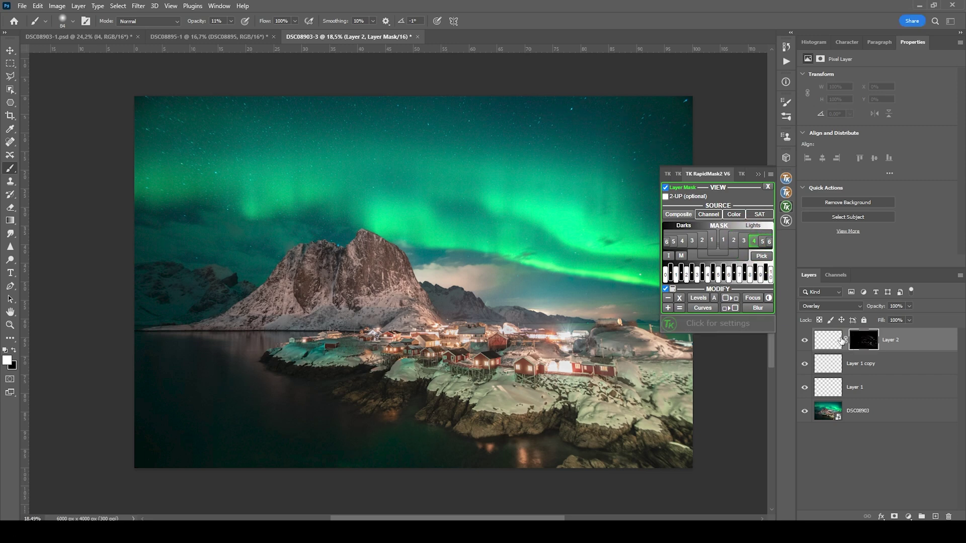
Target Layer 2's pixels instead of its mask, set the foreground color to white (ffffff), and raise the brush opacity to 100%.
click(836, 340)
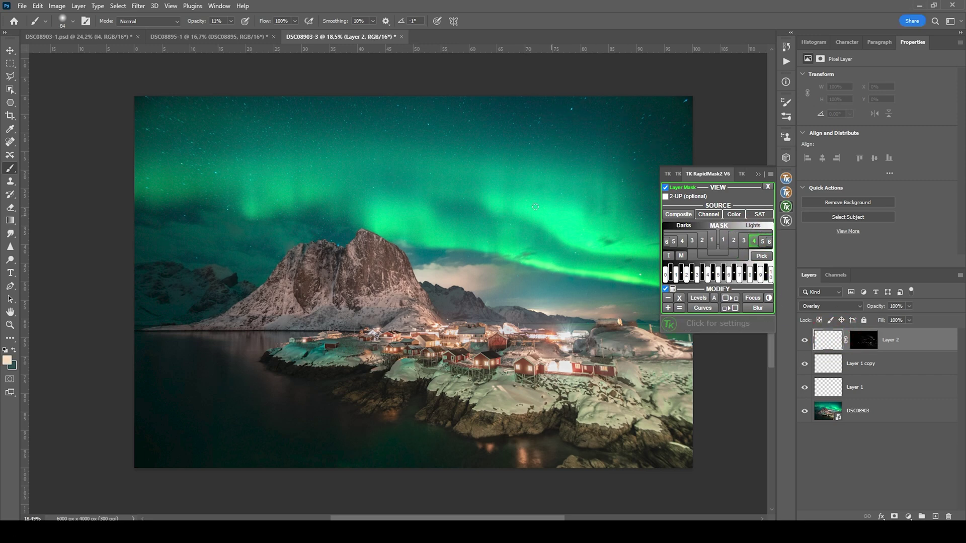
click(8, 361)
text(ffffff)
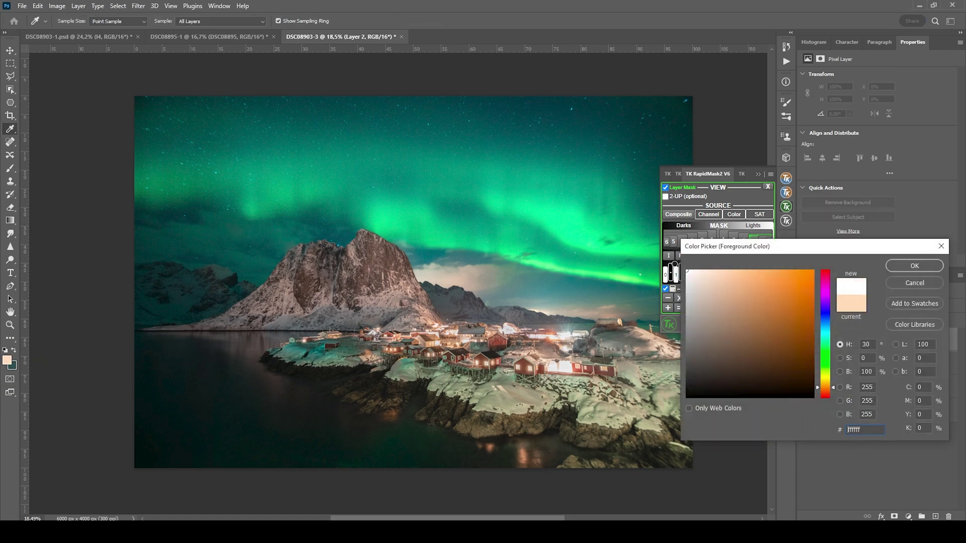
key(Return)
click(231, 21)
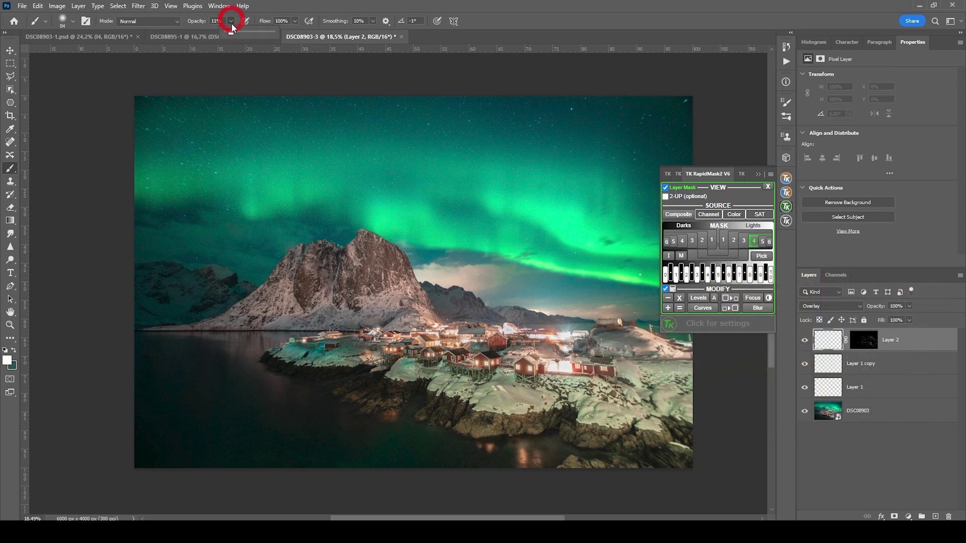
drag(233, 35, 289, 44)
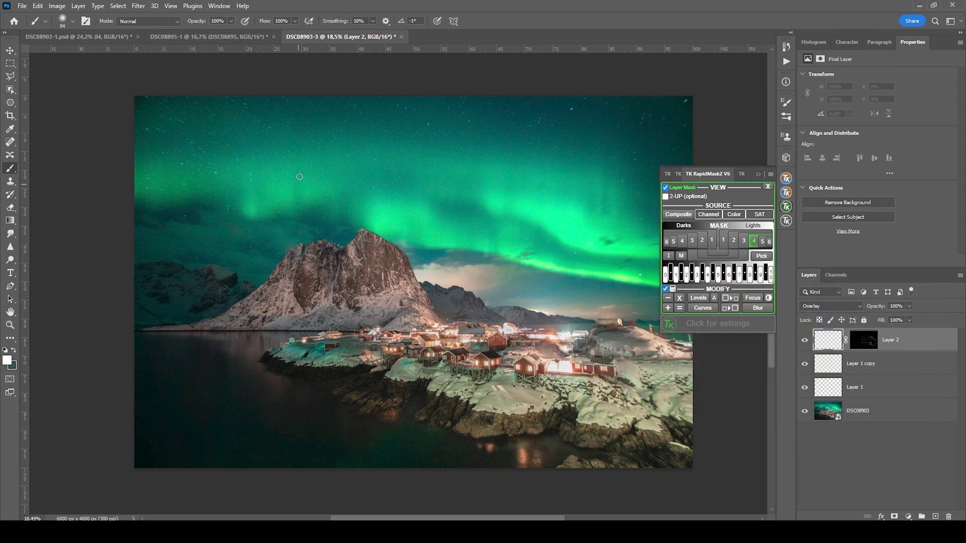
Enlarge the brush to about 701 px and paint white across the starry sky on Layer 2.
alt+right_click(309, 149)
drag(129, 134, 181, 142)
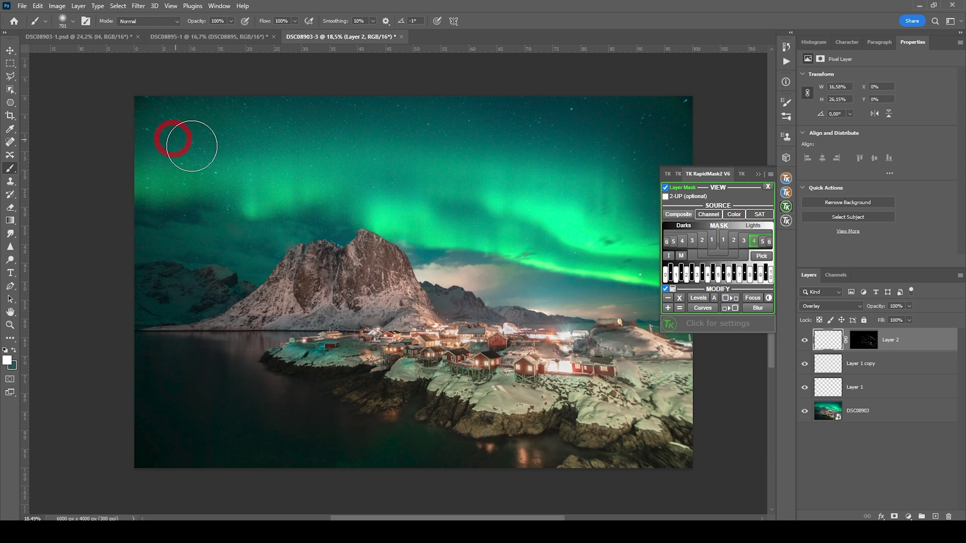
mouse_move(241, 115)
mouse_down()
mouse_move(677, 112)
mouse_move(227, 142)
mouse_up()
scroll(426, 126, up, 5)
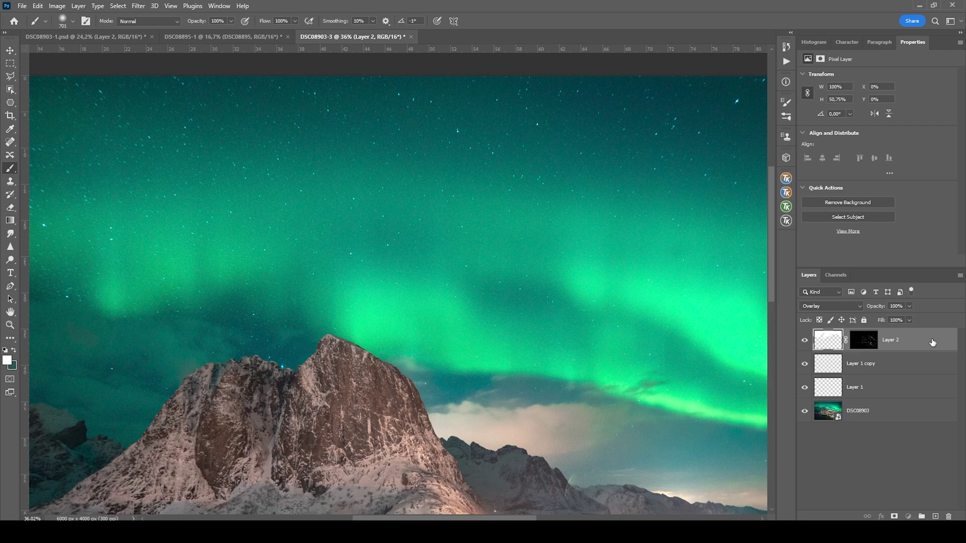
Duplicate the masked Overlay layer, Layer 2, to strengthen the star and aurora highlights.
key(ctrl+j)
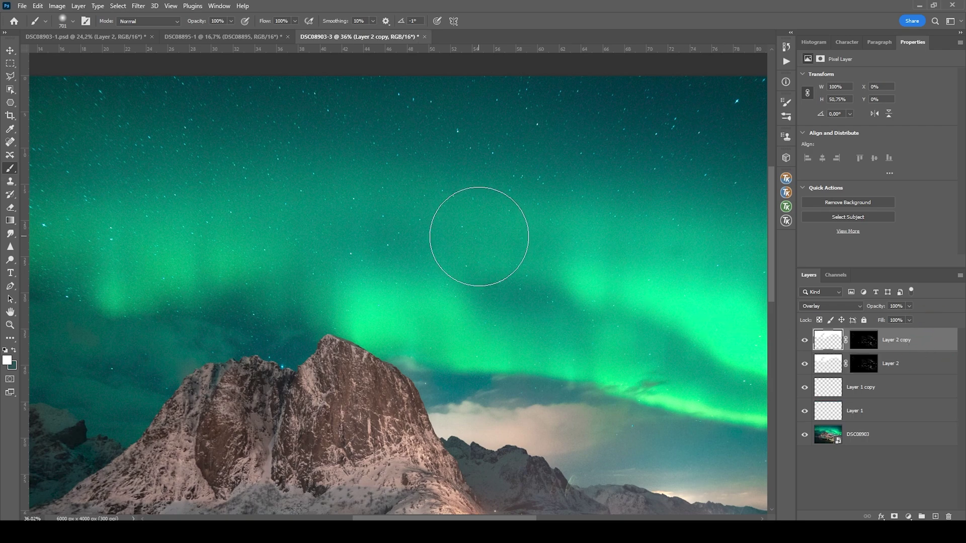
scroll(477, 234, down, 3)
scroll(475, 244, down, 2)
scroll(517, 115, right, 2)
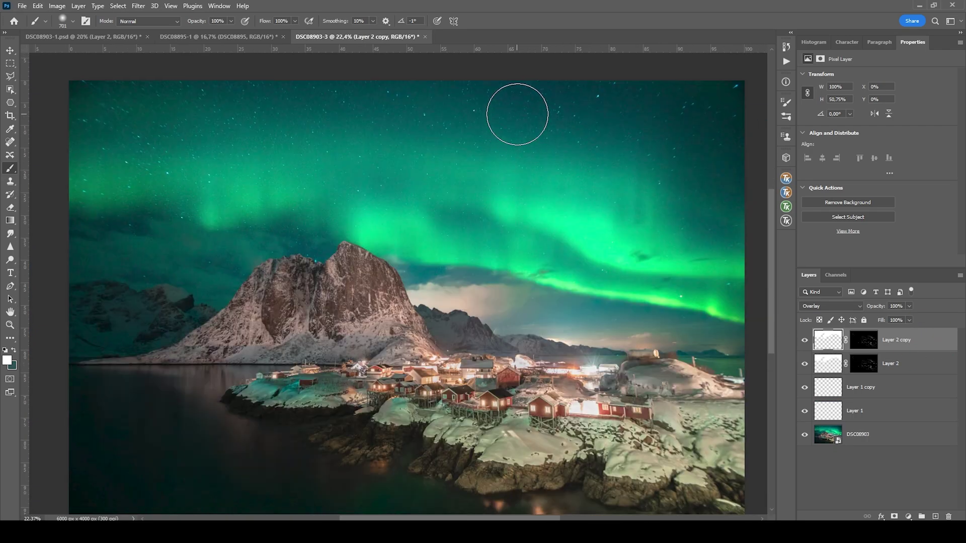
scroll(517, 115, down, 1)
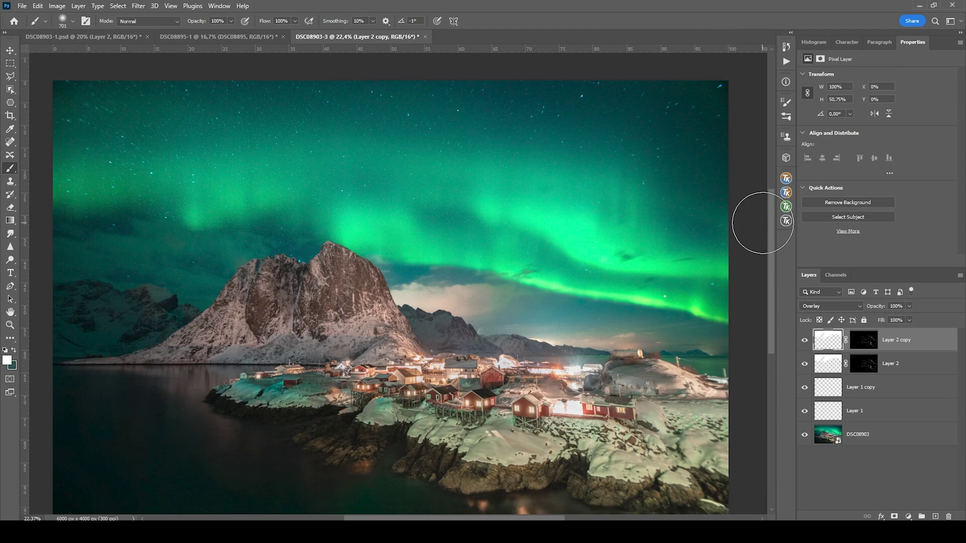
Generate a Lights-4 luminosity mask with TK RapidMask2, output it as a selection, and copy the selected highlights to a new layer.
click(784, 207)
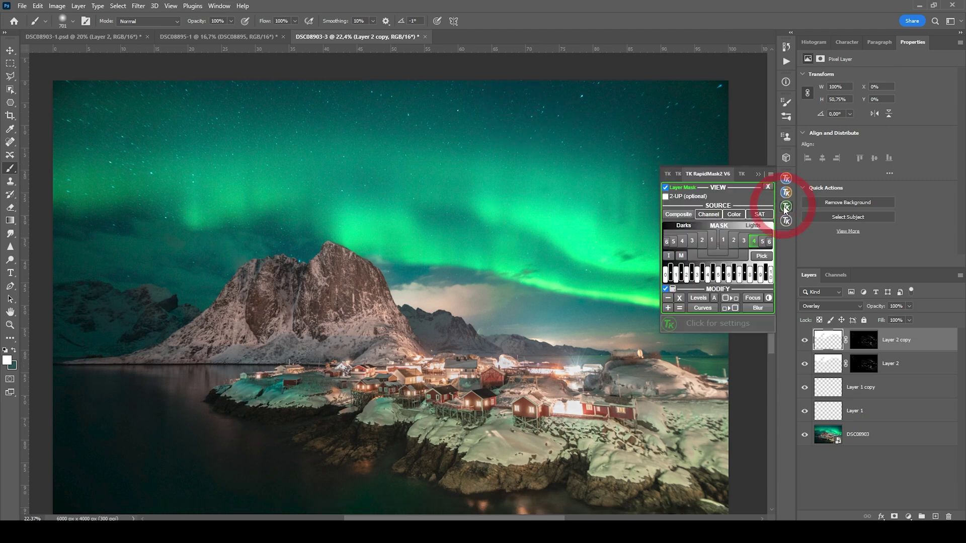
click(665, 189)
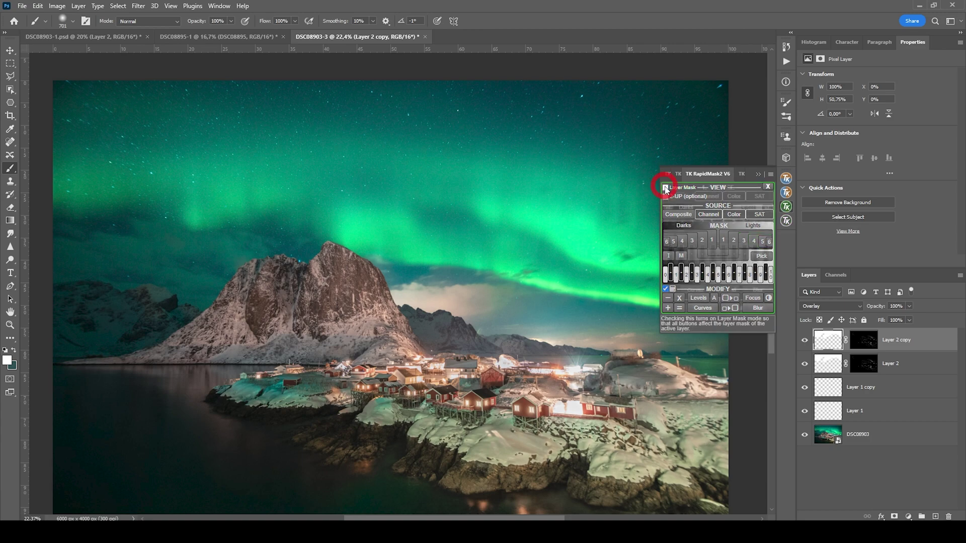
click(755, 225)
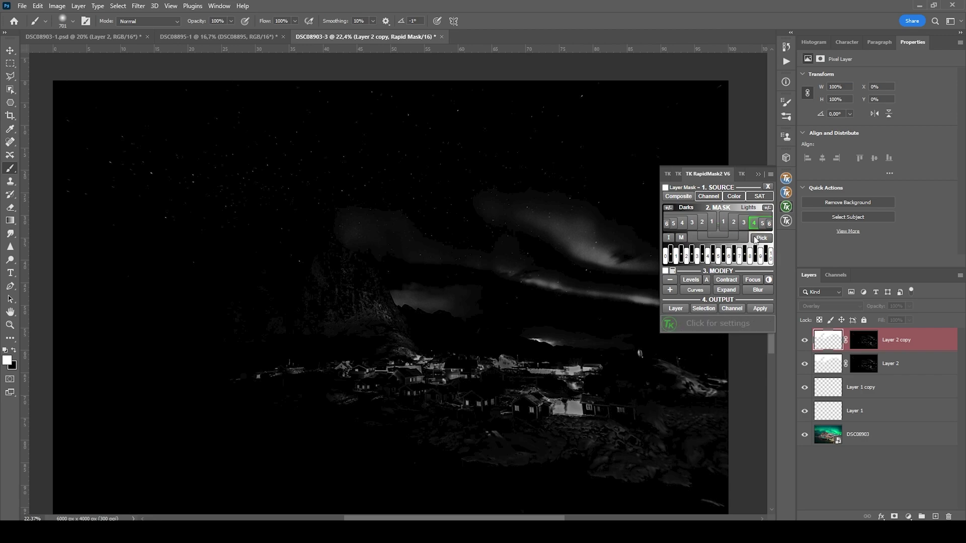
click(703, 309)
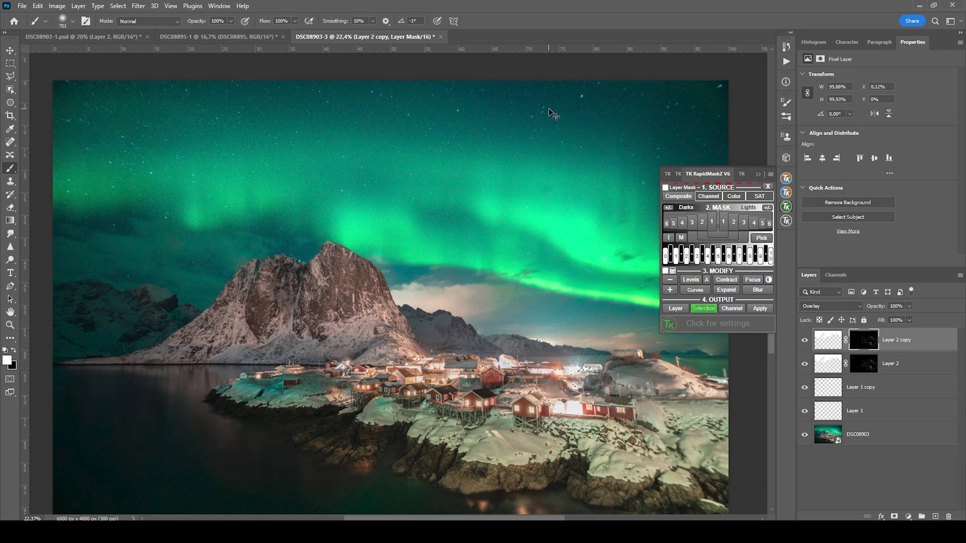
key(ctrl+shift+alt+n)
Toggle Layer 3's visibility to compare its effect, and set its blend mode to Hard Light.
click(808, 342)
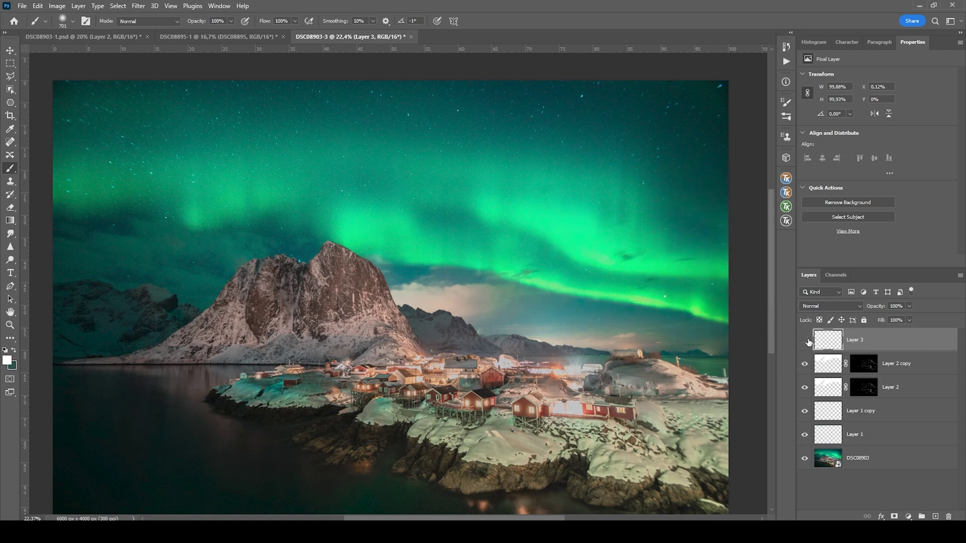
click(805, 341)
click(829, 304)
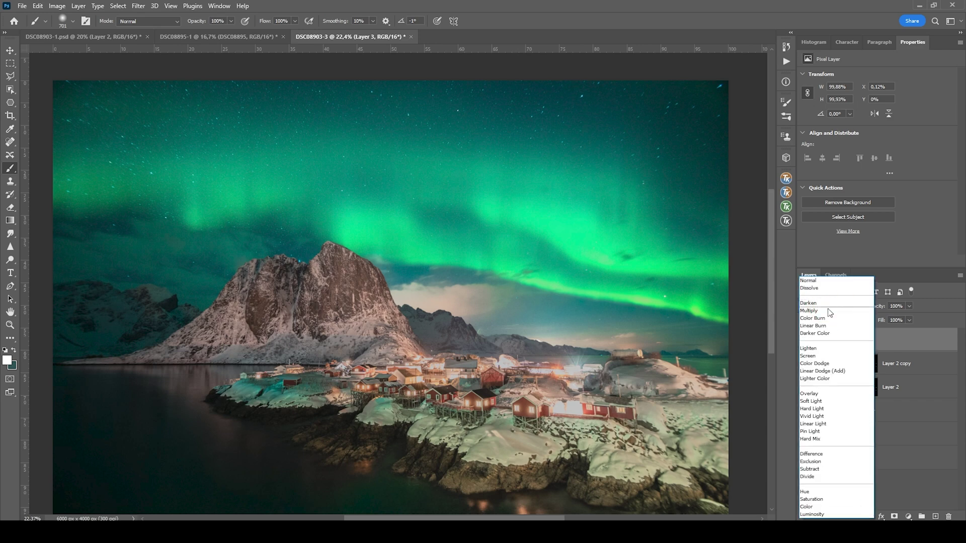
click(824, 410)
Apply a Gaussian Blur to Layer 3 with a slightly reduced radius.
click(138, 5)
mouse_move(216, 134)
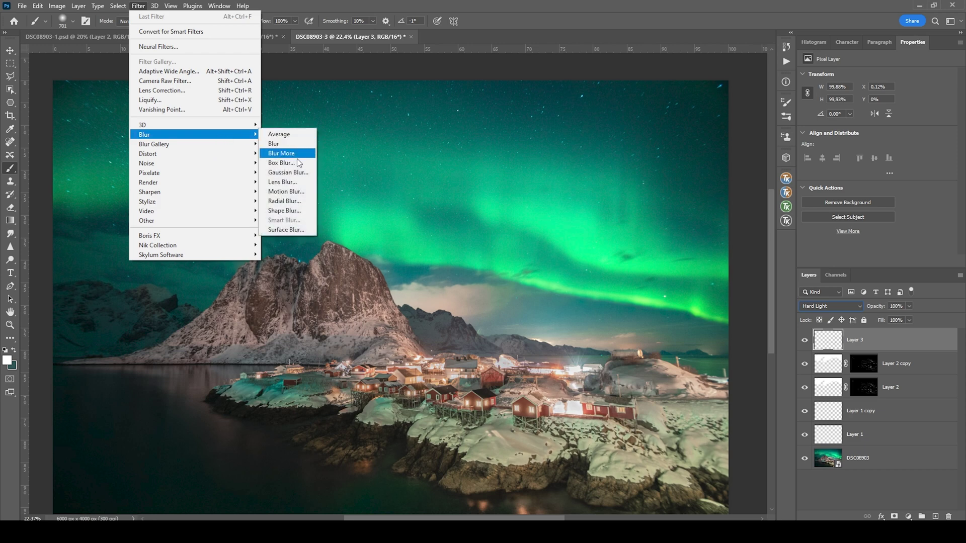
click(287, 173)
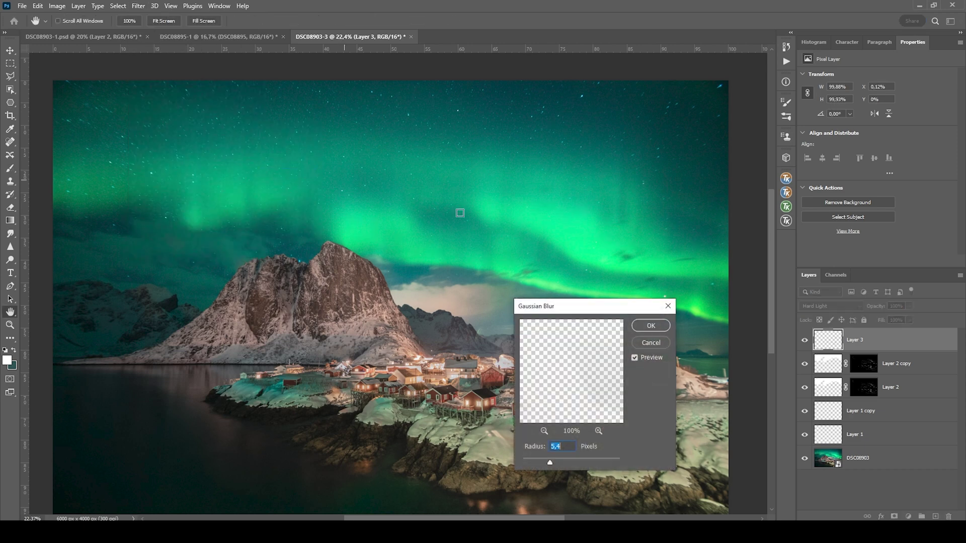
drag(547, 465, 546, 462)
click(548, 463)
click(651, 326)
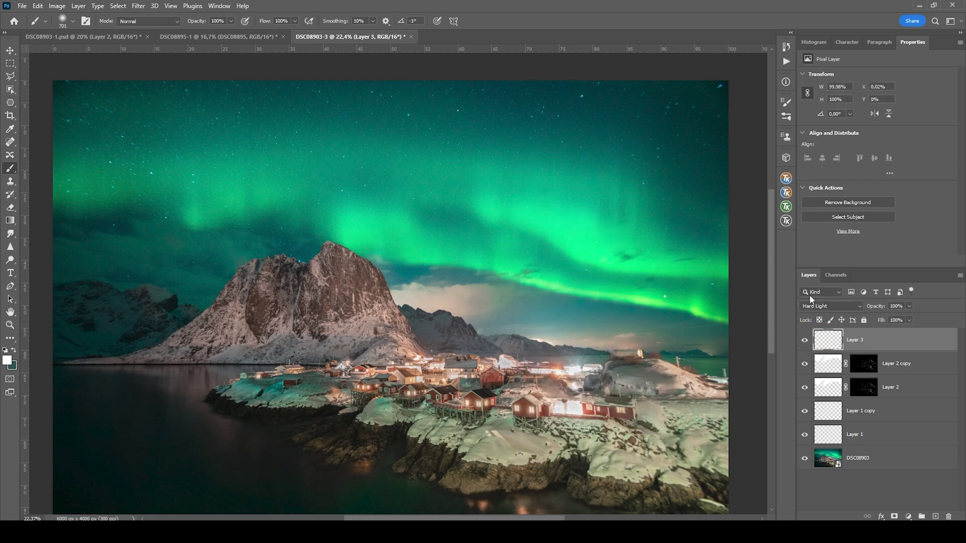
Select the sky from the DSC08903 base layer and add the selection as a layer mask on Layer 3.
click(828, 465)
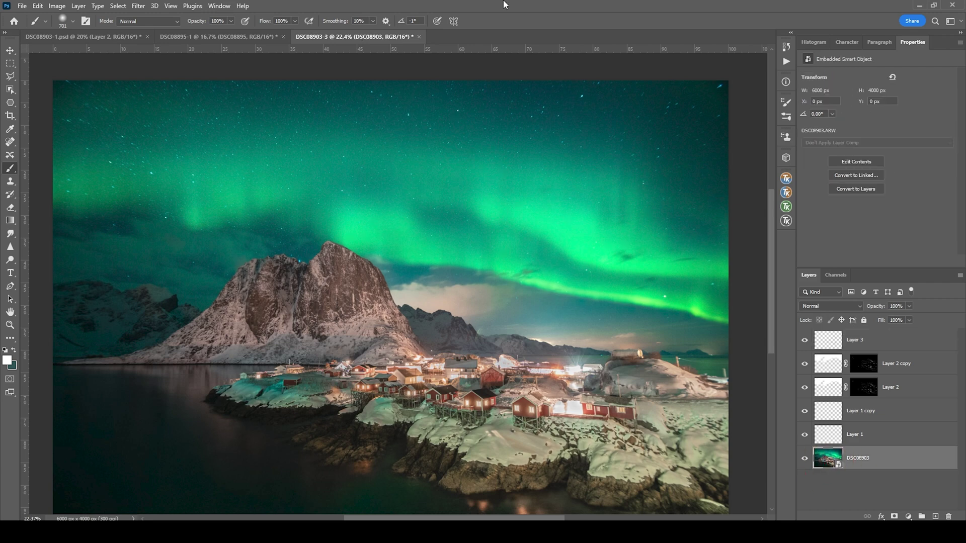
click(118, 5)
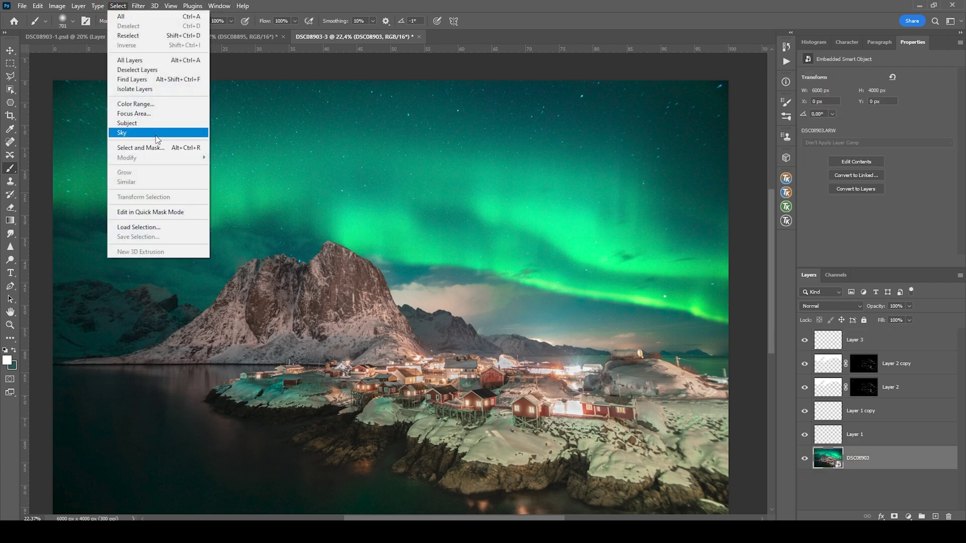
click(158, 133)
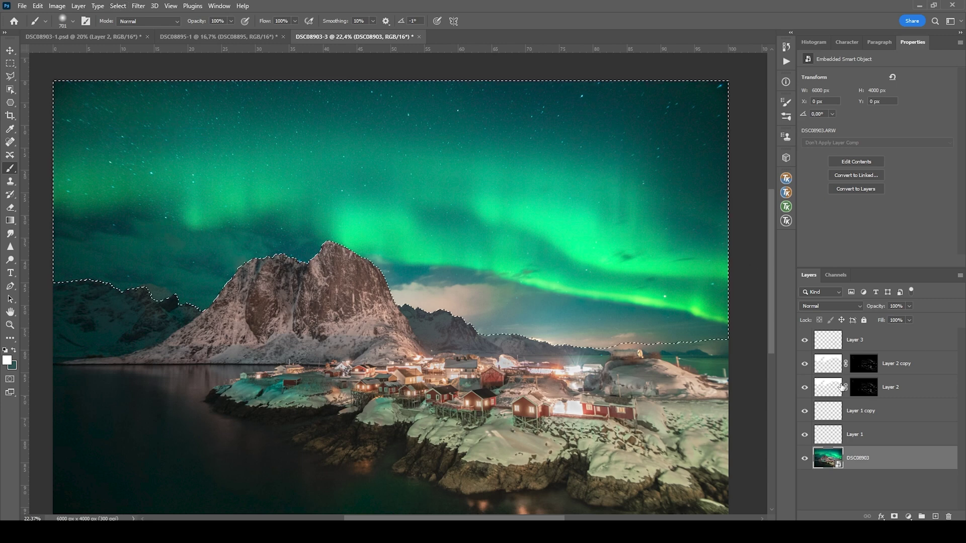
click(831, 344)
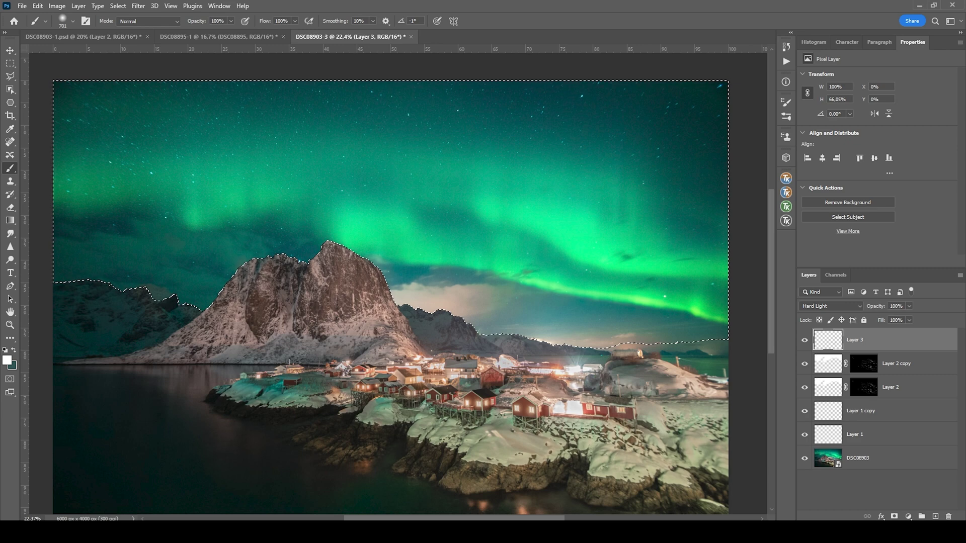
click(894, 517)
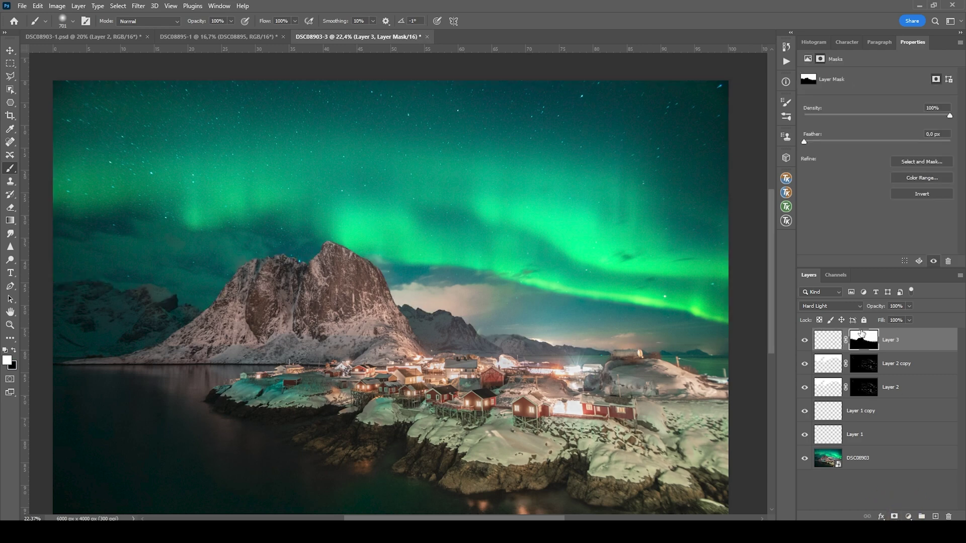
Paint black on Layer 3's mask to remove the effect around the bright right end of the aurora band.
click(805, 341)
click(584, 252)
click(10, 351)
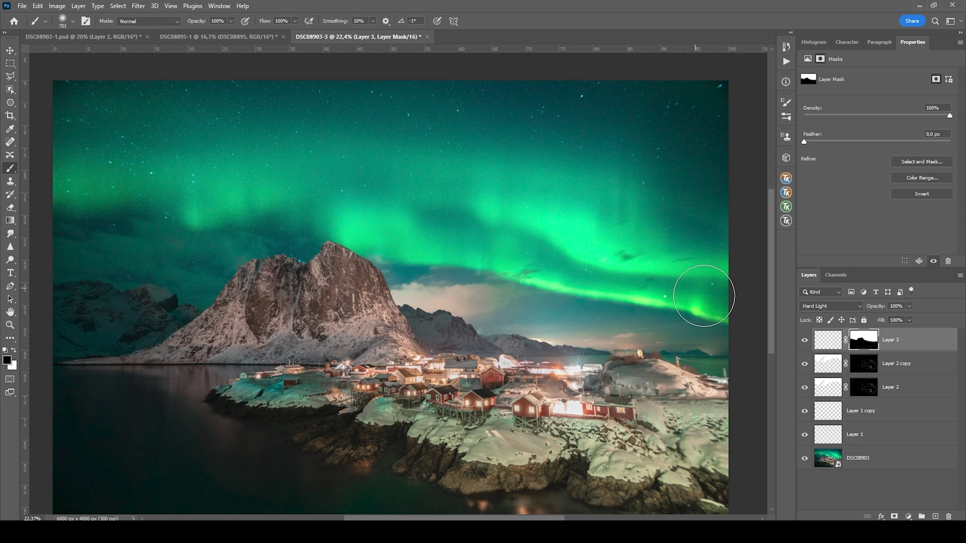
click(828, 340)
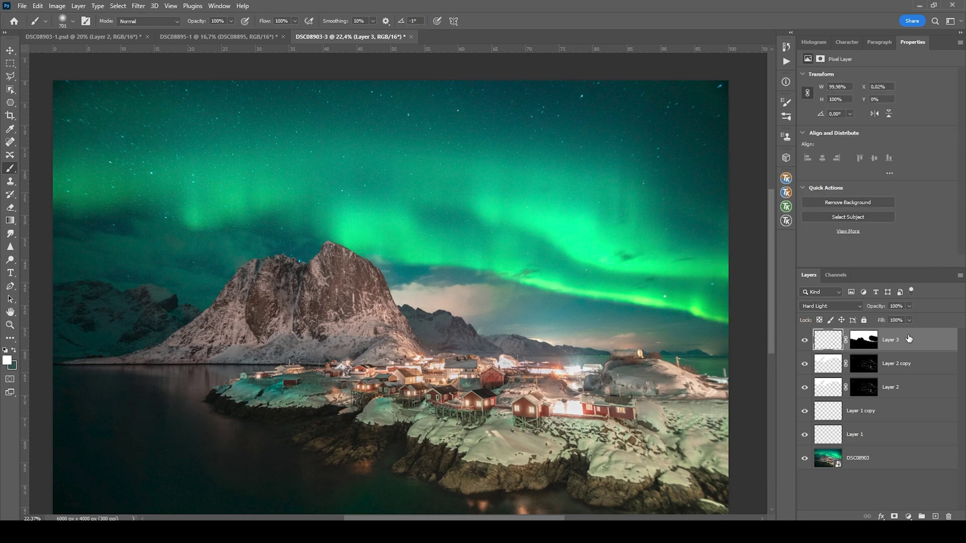
Duplicate Layer 3, reapply the last Gaussian Blur to the copy, and compare the image with and without it.
key(ctrl+j)
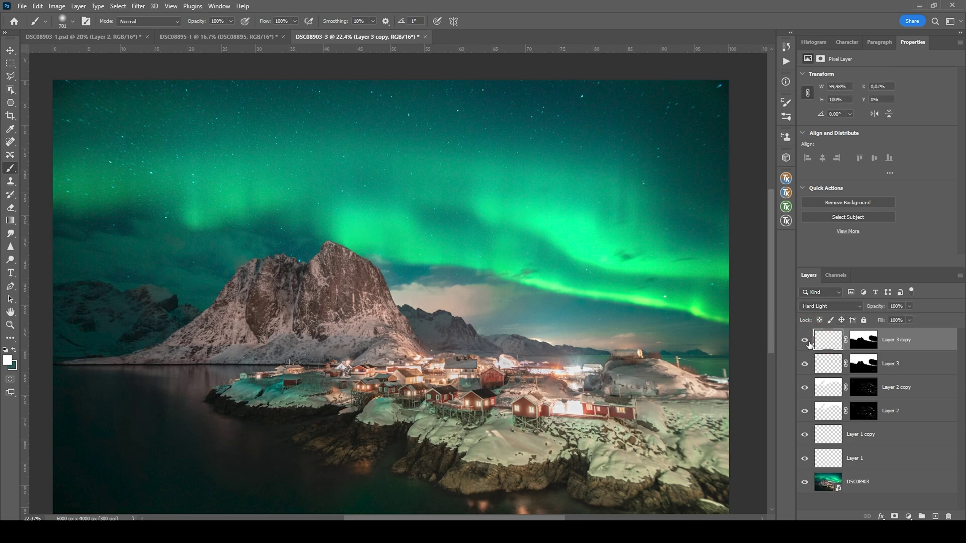
click(138, 6)
click(199, 18)
click(805, 341)
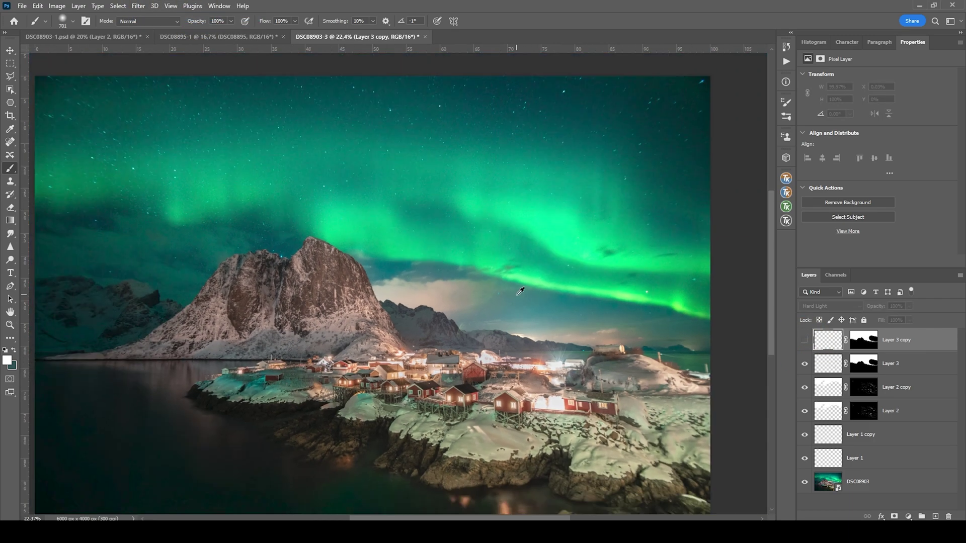
scroll(412, 259, down, 2)
scroll(400, 292, up, 1)
click(805, 340)
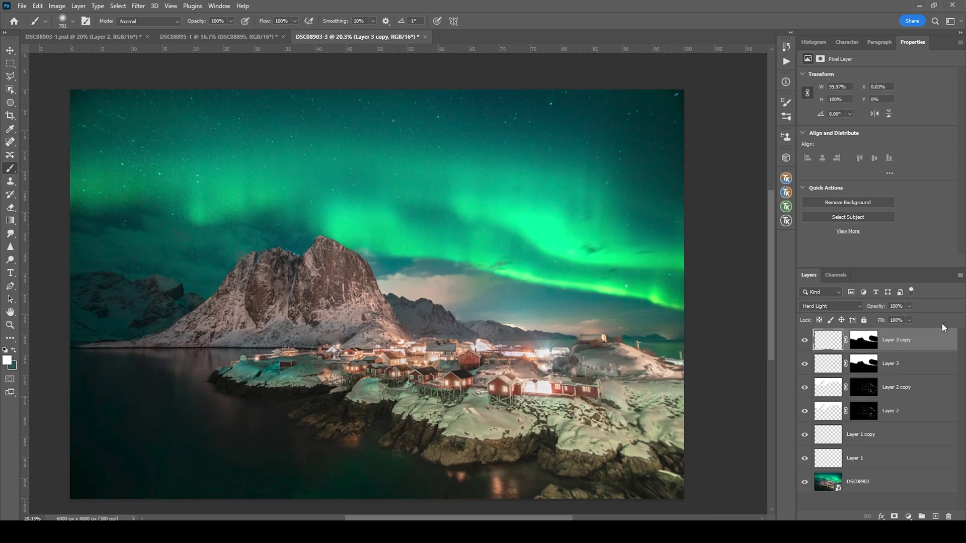
Copy the entire DSC08895-1 image and paste it as a new top layer in DSC08903-3.
click(244, 36)
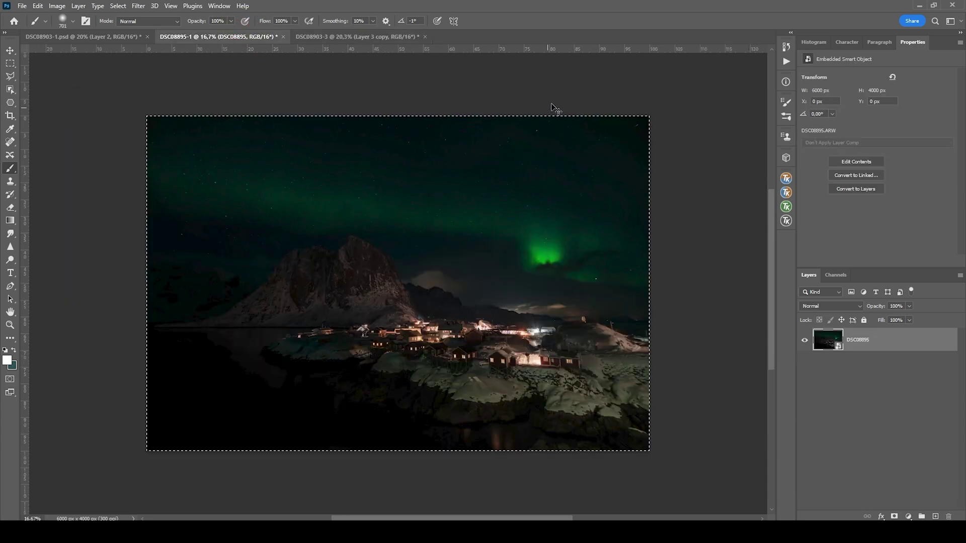
key(ctrl+a)
click(355, 36)
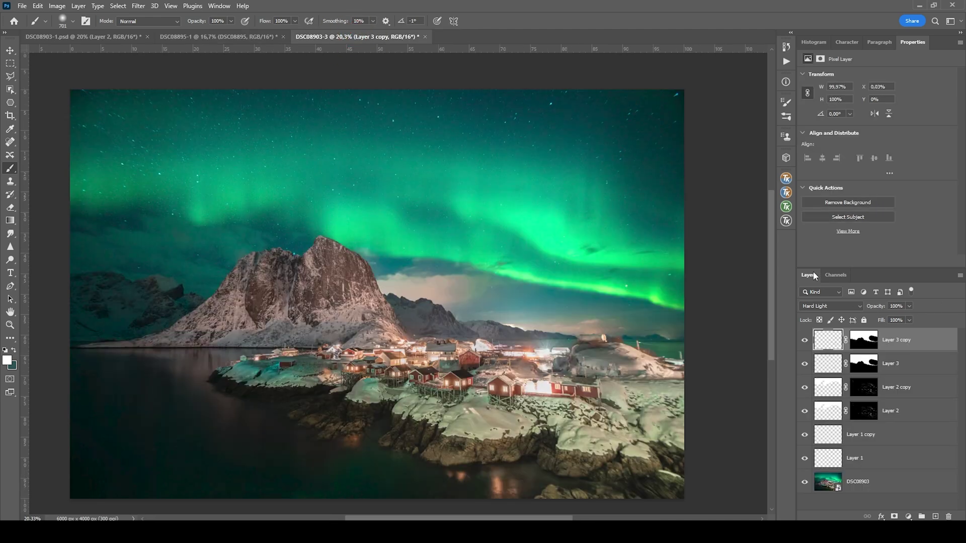
key(ctrl+v)
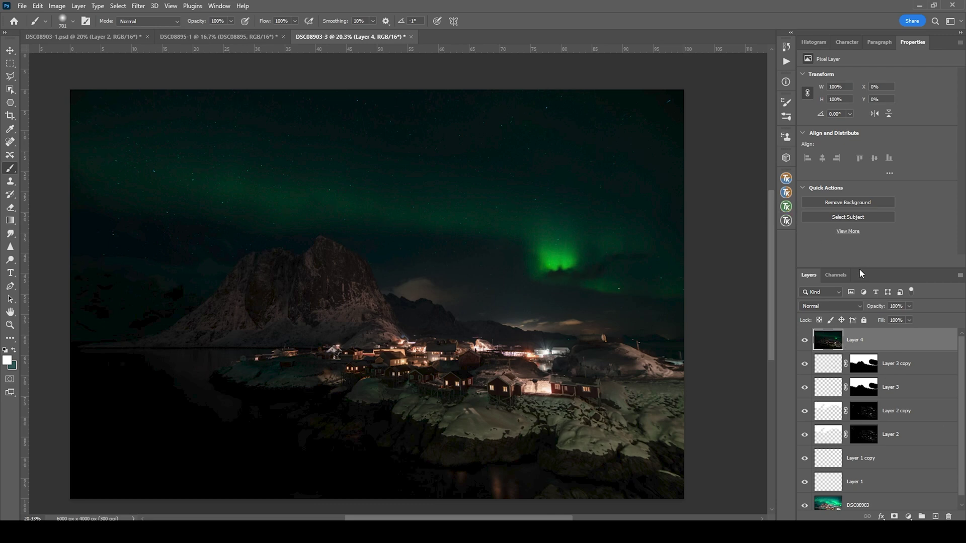
Apply a Lights-4 luminosity mask to Layer 4 with TK RapidMask2's layer mask mode, and toggle the layer's visibility to compare.
click(787, 207)
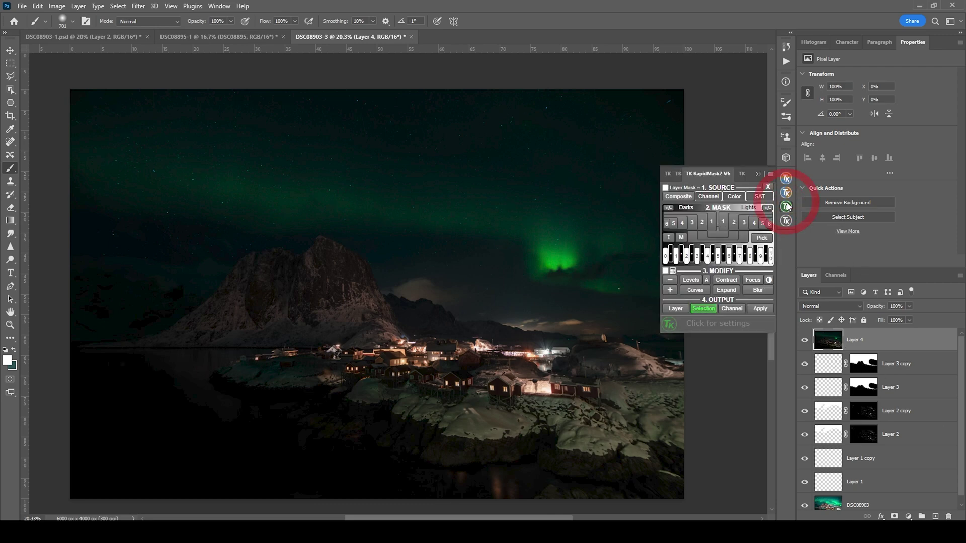
click(743, 224)
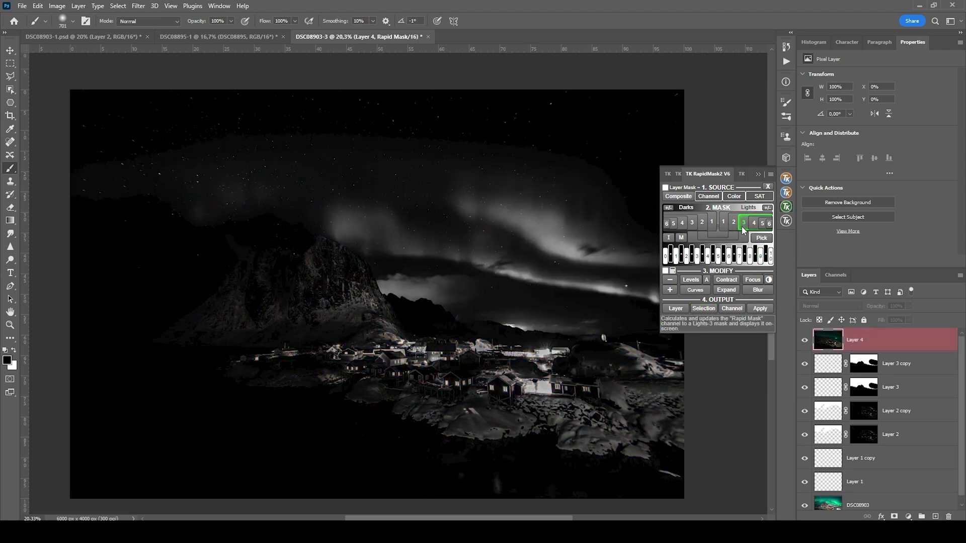
click(754, 223)
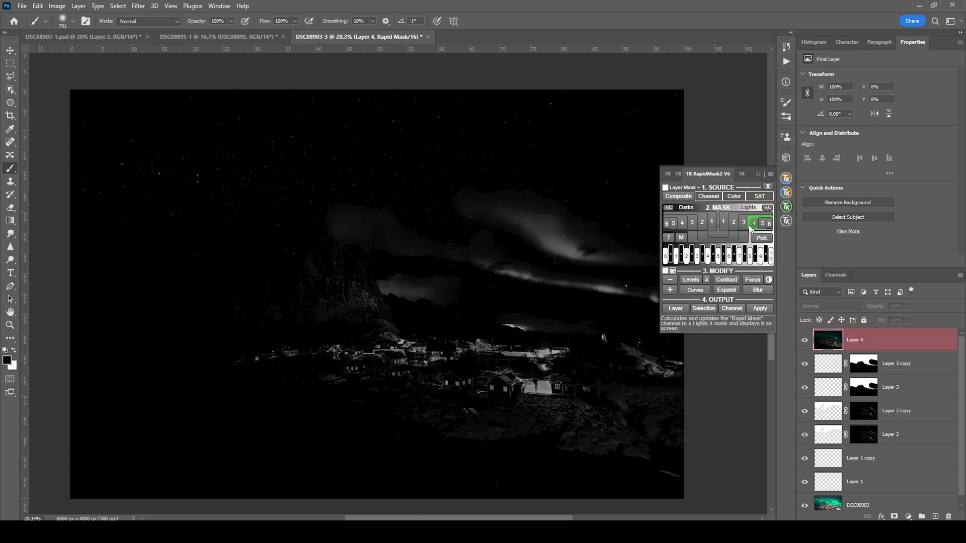
click(666, 188)
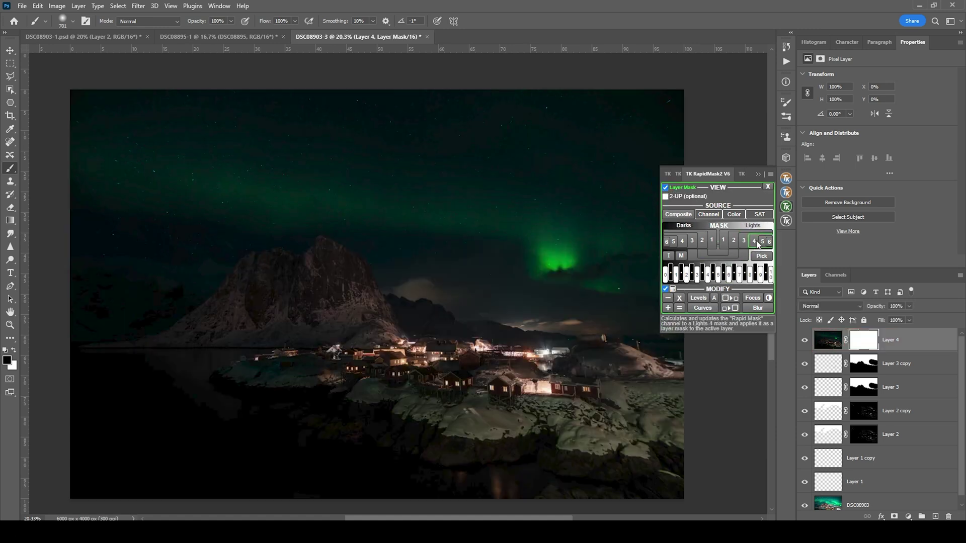
click(753, 242)
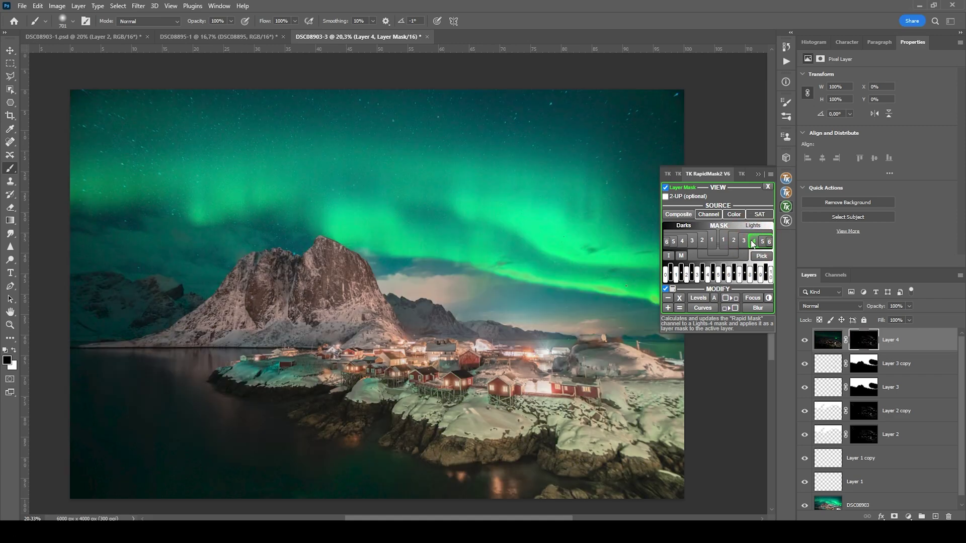
click(805, 341)
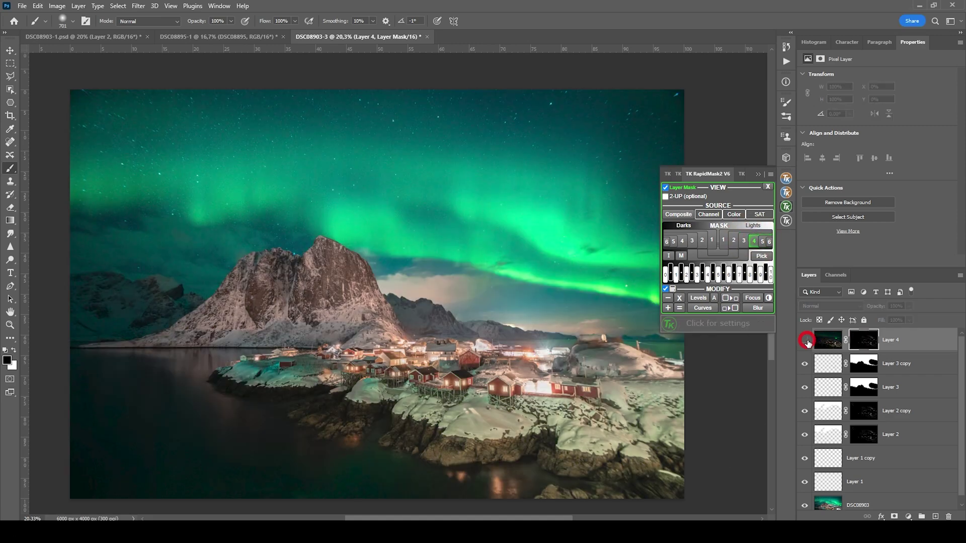
click(805, 340)
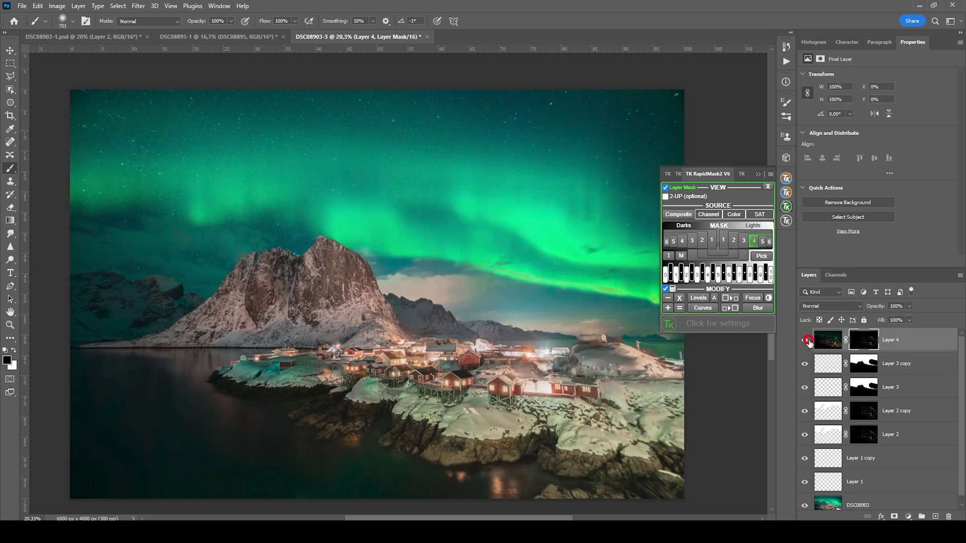
click(805, 340)
Enlarge the brush to 937 px and paint black on Layer 4's mask over the aurora sky.
click(864, 340)
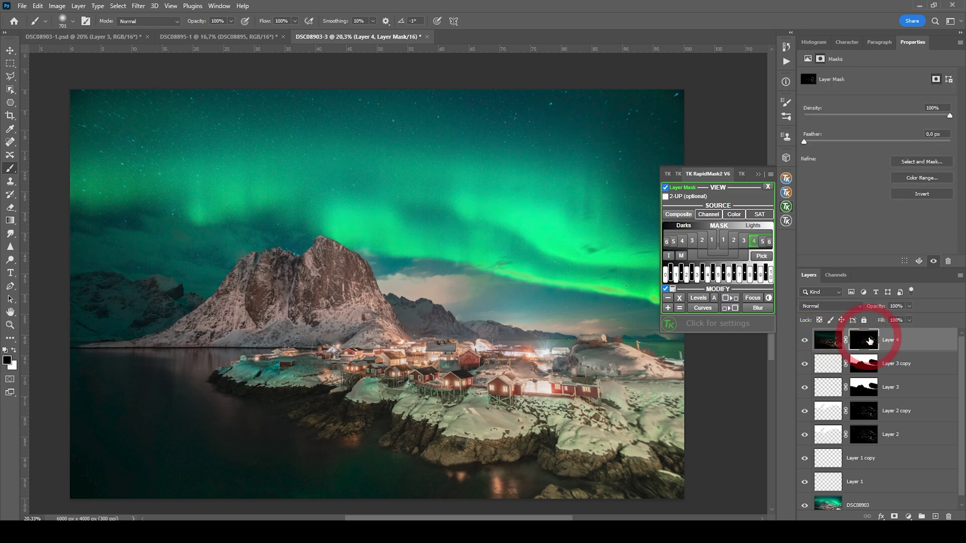
click(758, 174)
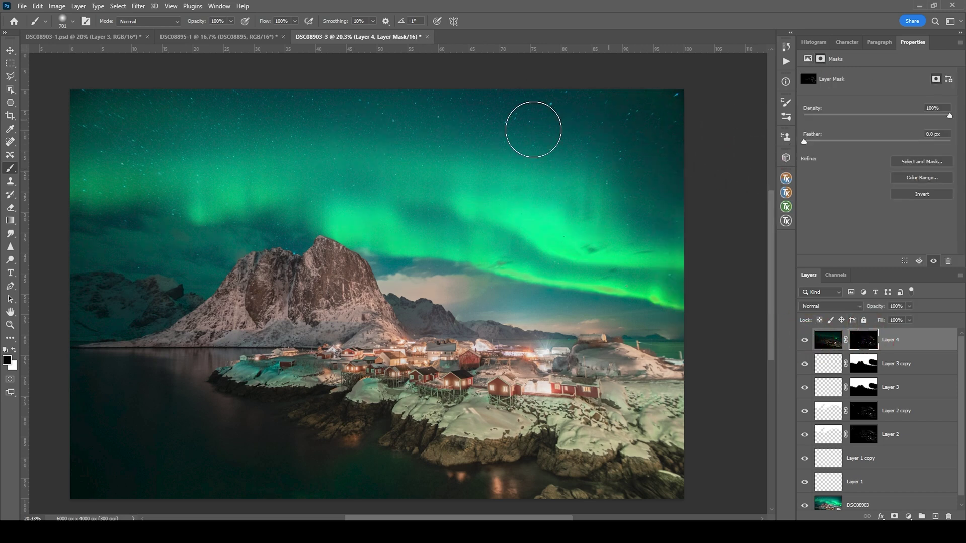
alt+right_click(424, 197)
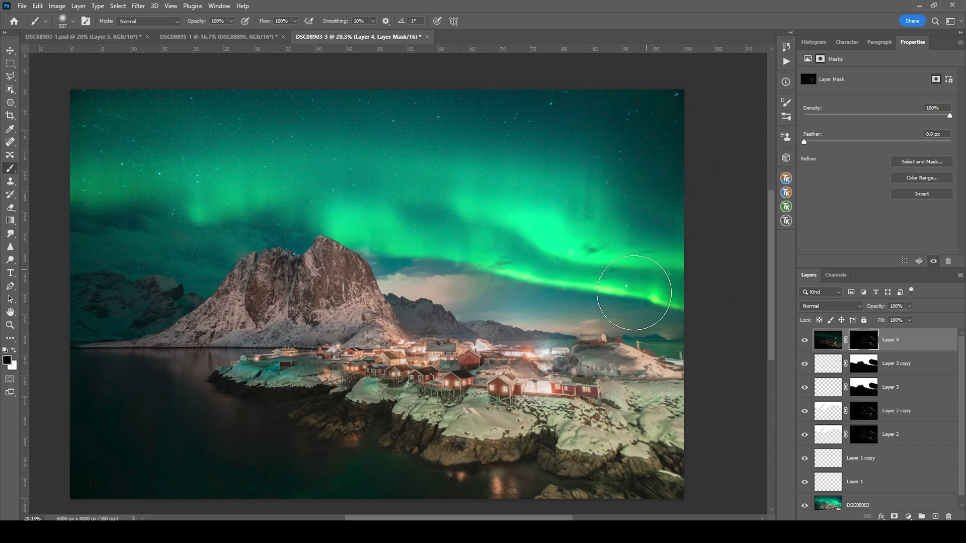
Examine Layer 4's effect on the village lights up close by toggling its visibility.
scroll(505, 366, up, 5)
click(801, 341)
click(801, 342)
click(801, 342)
click(801, 341)
click(800, 341)
click(801, 342)
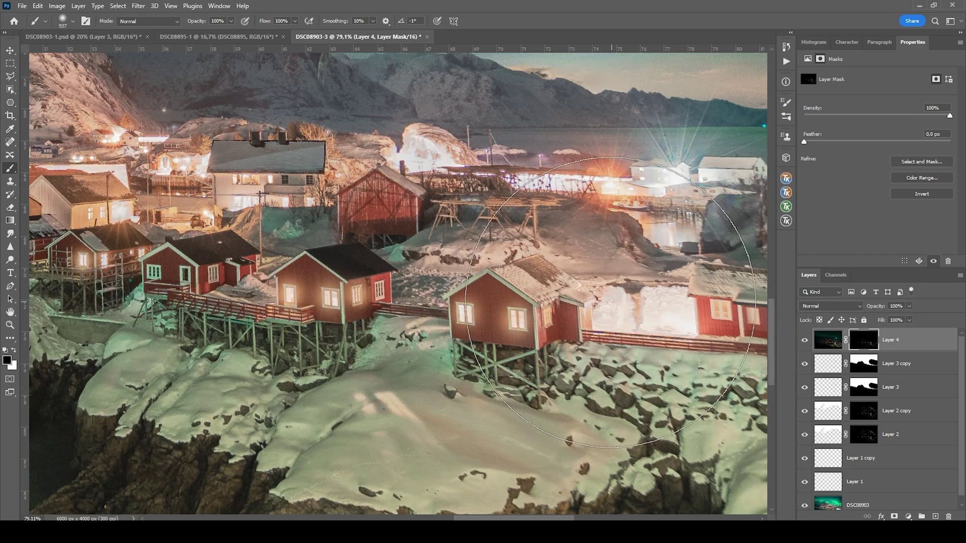
scroll(610, 302, down, 5)
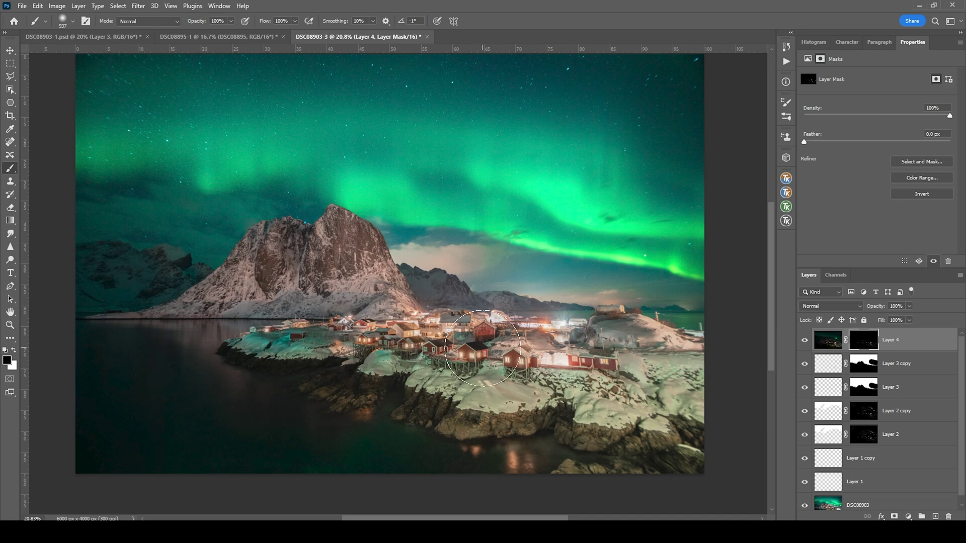
scroll(482, 347, up, 1)
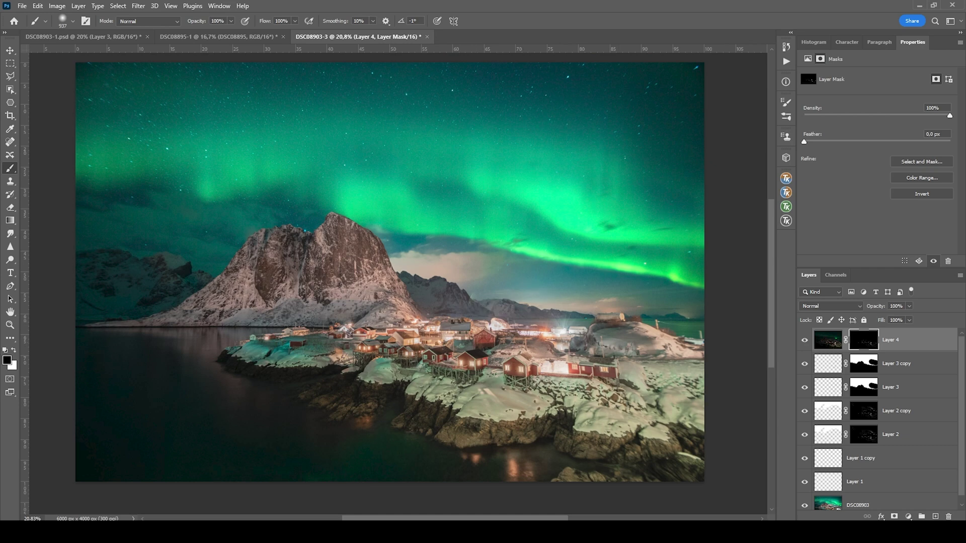
Add a Photo Filter adjustment with Warming Filter (85) at 25% density, clip it to Layer 4, and compare its effect.
click(908, 516)
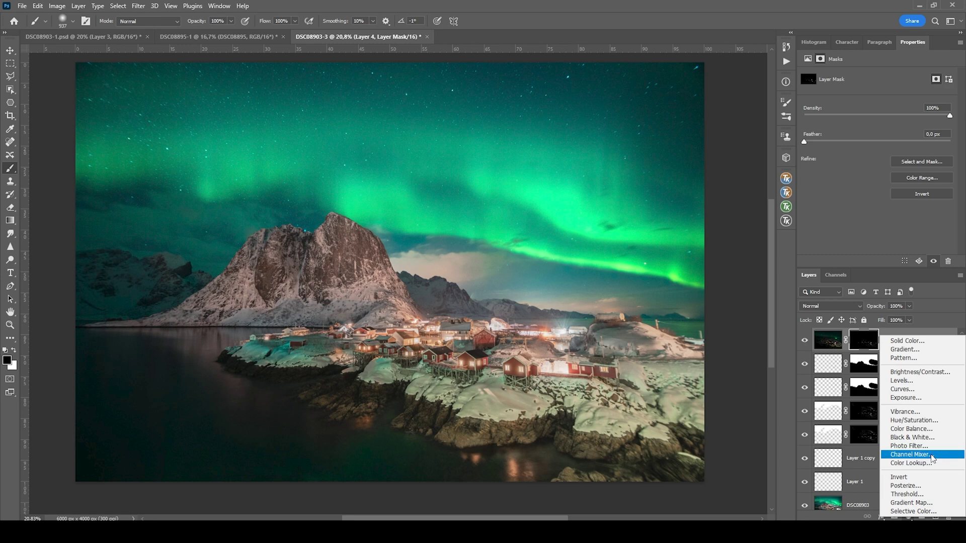
click(909, 446)
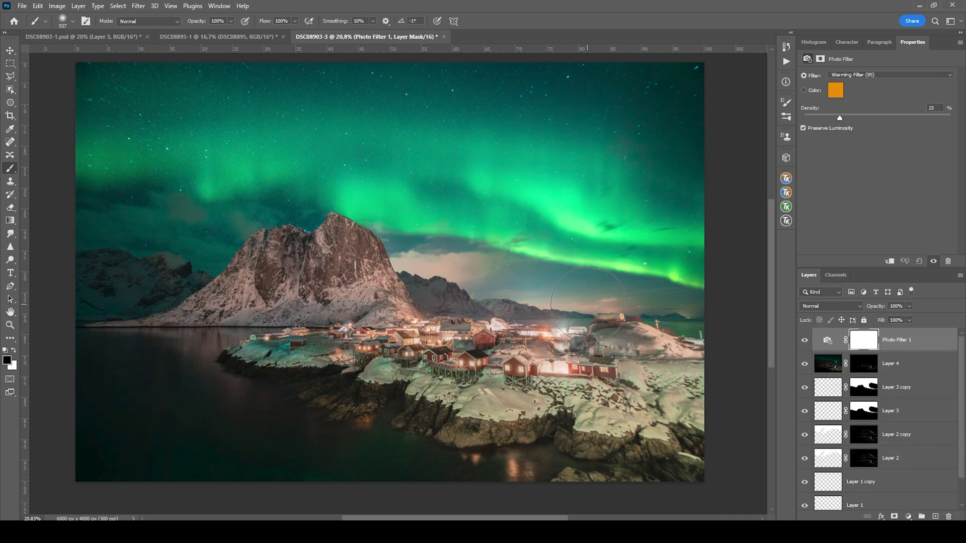
alt+click(835, 351)
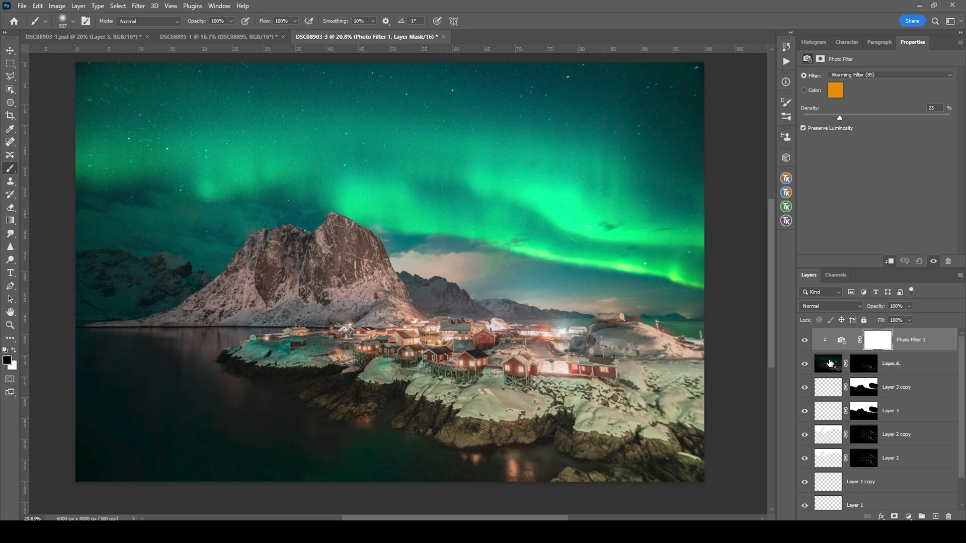
click(806, 341)
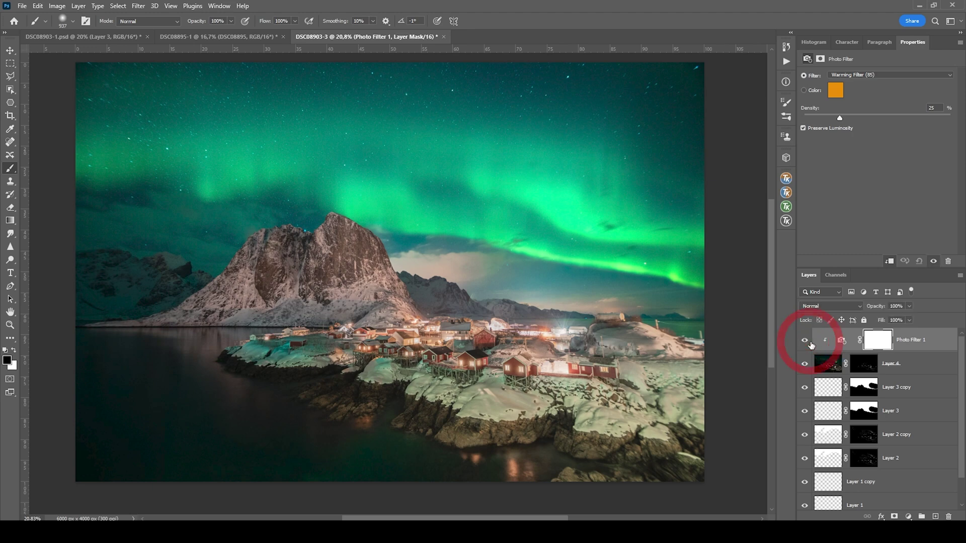
click(810, 346)
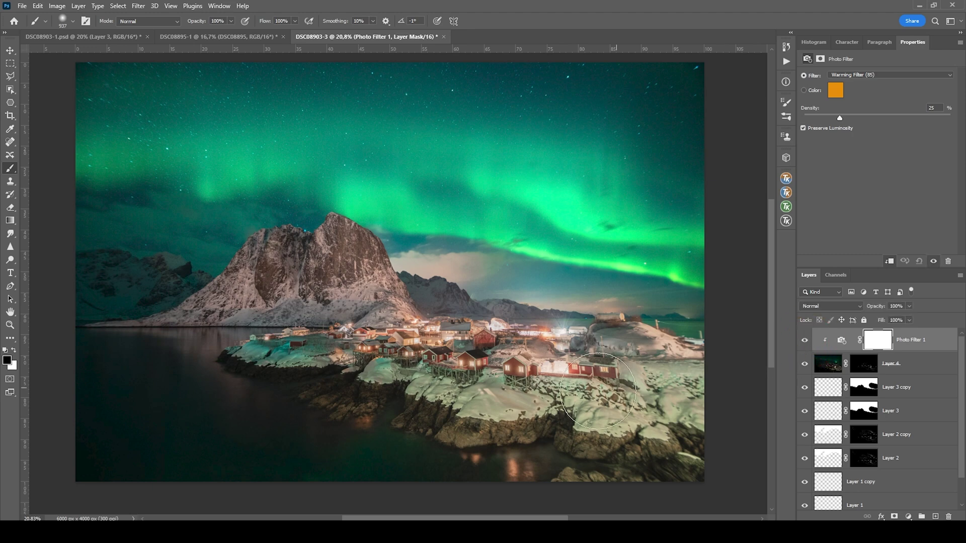
Raise the Photo Filter's density to 100% and toggle the adjustment to compare the village lights.
drag(151, 32, 160, 36)
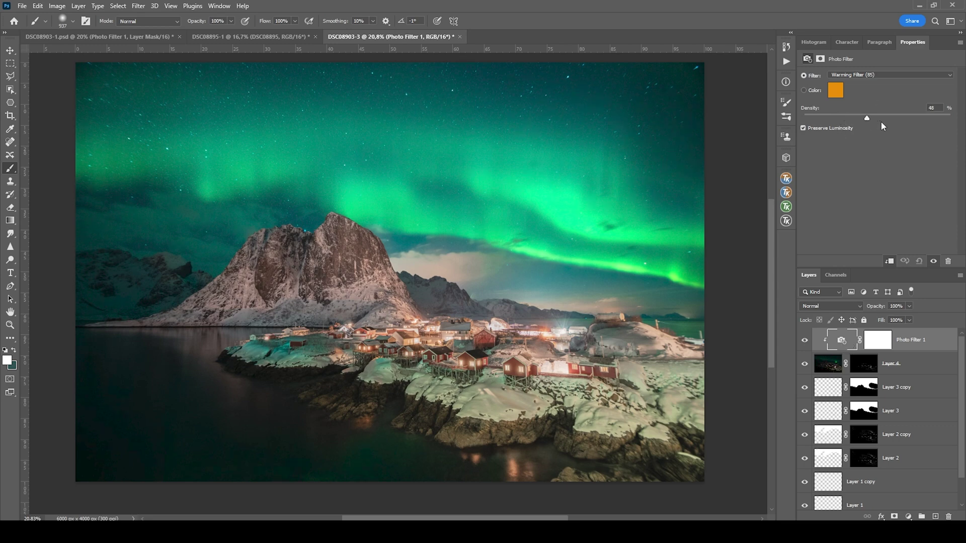
click(805, 341)
click(806, 342)
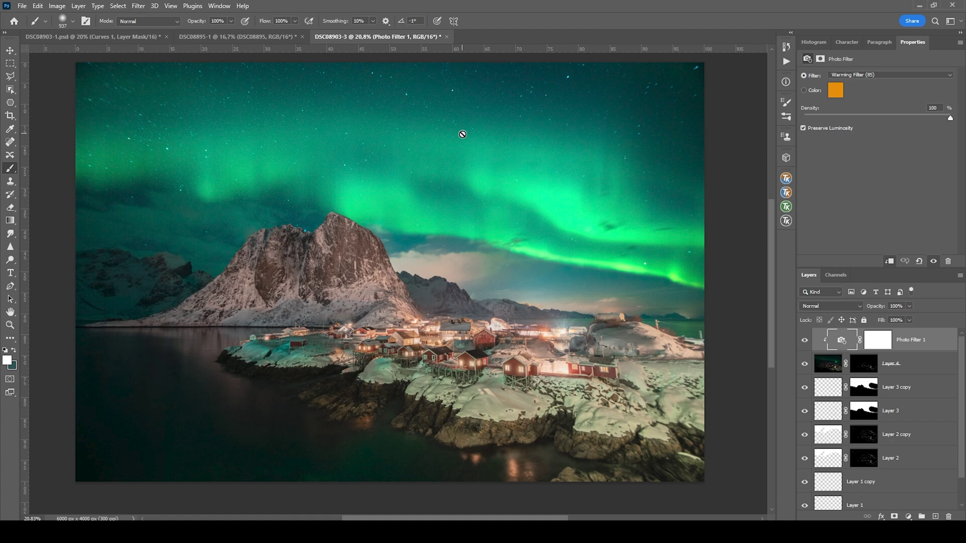
Add a Curves adjustment layer with a darkening point at input 97, output 92 and a highlight point at about input 189, output 193.
click(908, 517)
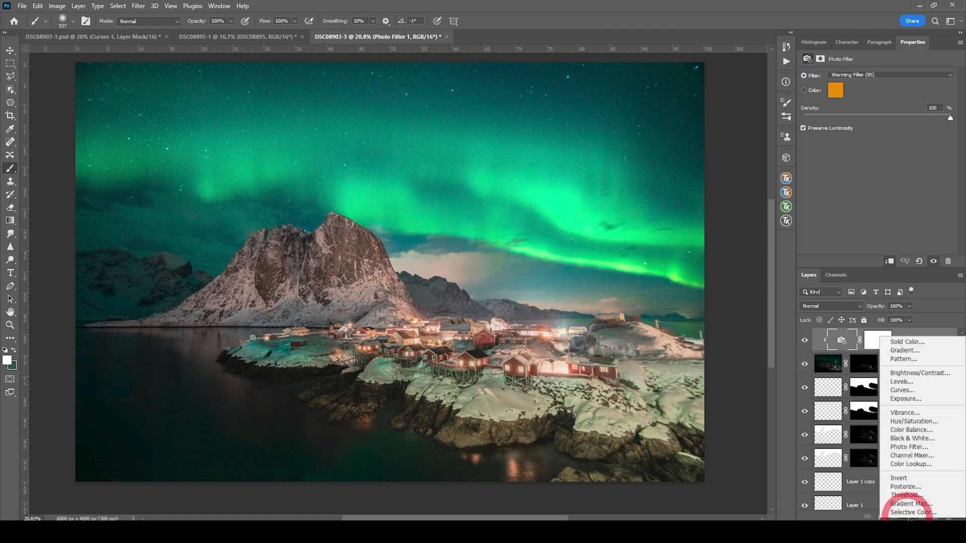
click(932, 389)
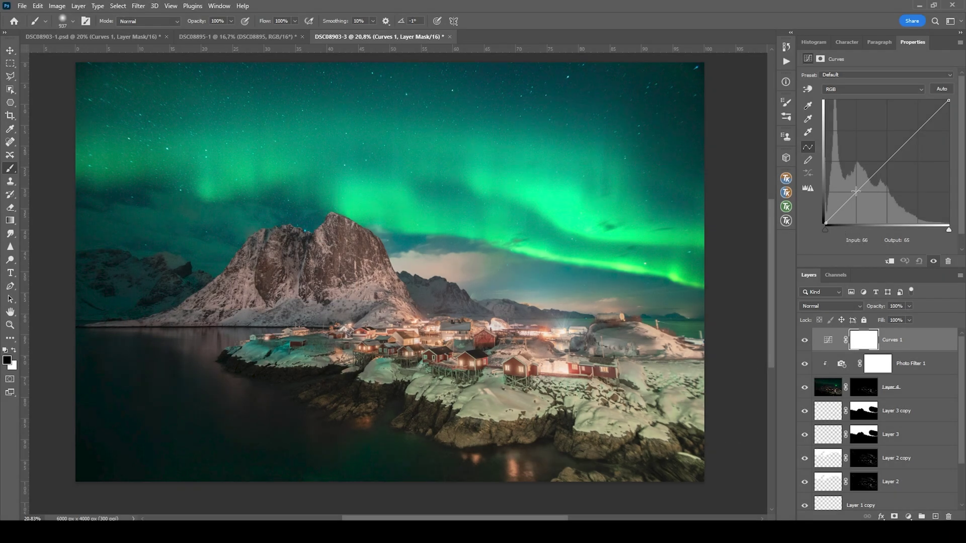
drag(869, 178, 876, 179)
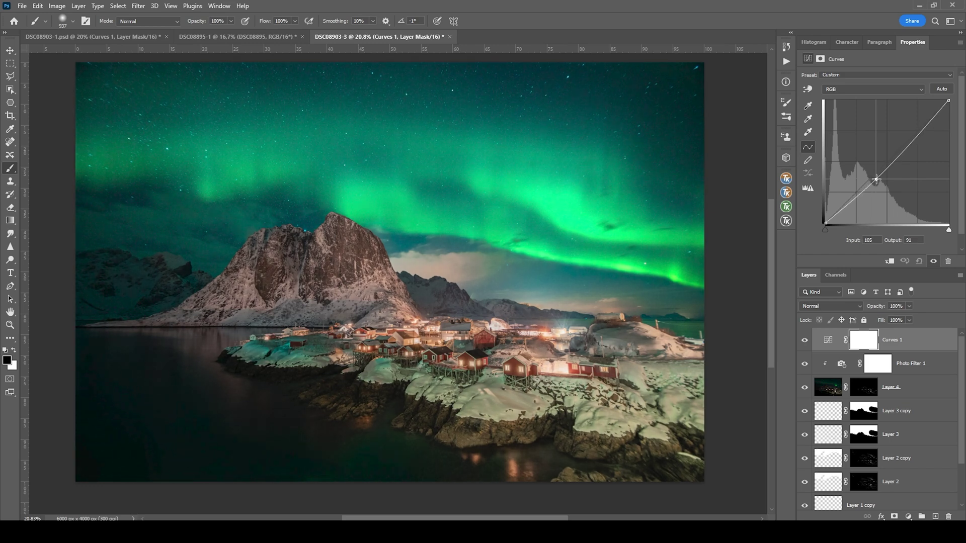
click(876, 179)
drag(917, 135, 917, 130)
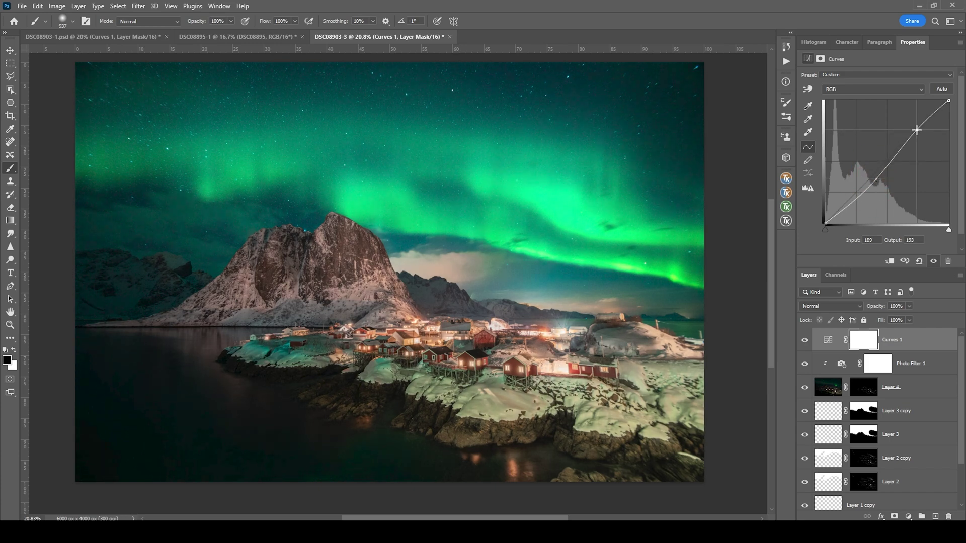
click(916, 129)
drag(876, 179, 874, 179)
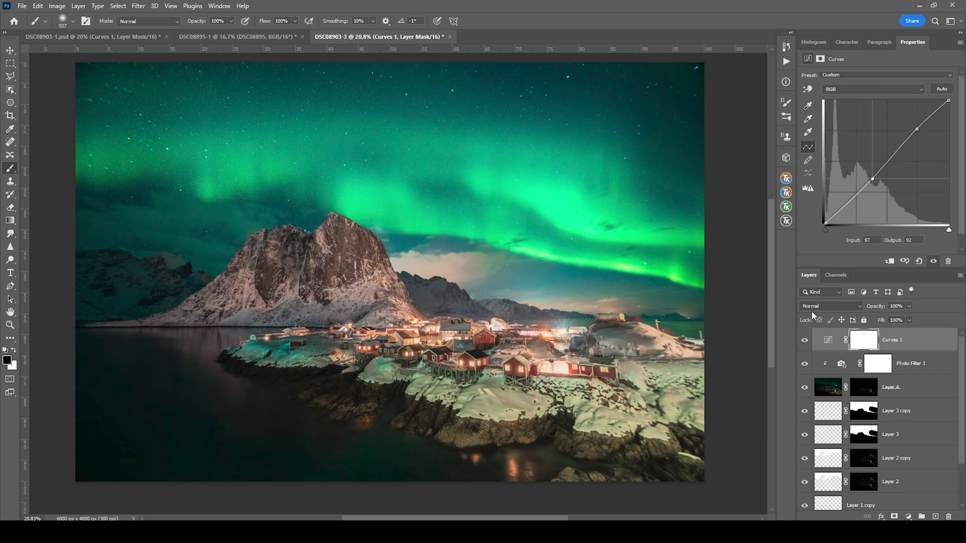
Toggle the Curves 1 layer to compare its contrast effect, and invert its layer mask to black.
click(805, 344)
click(805, 344)
click(805, 344)
click(805, 344)
click(805, 344)
click(806, 346)
click(869, 342)
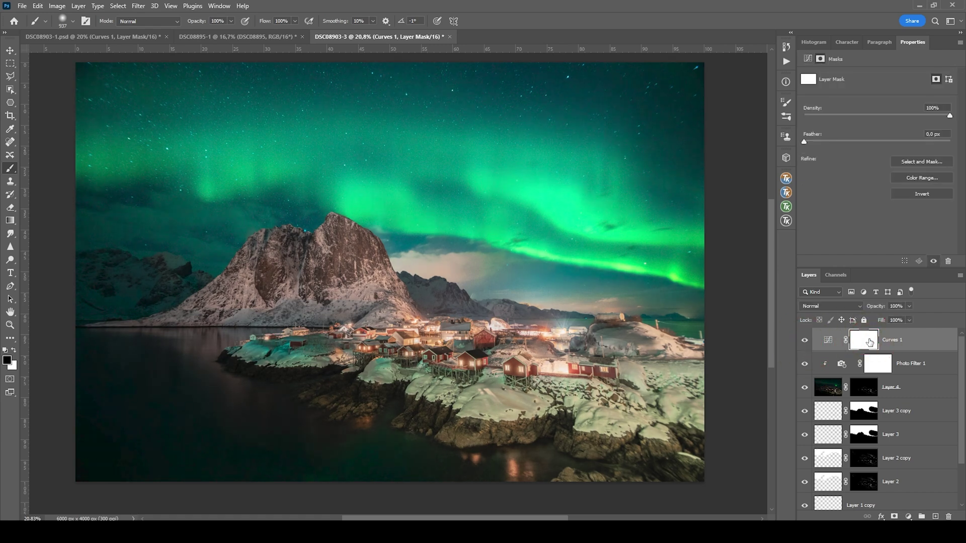
drag(870, 344, 867, 346)
key(ctrl+i)
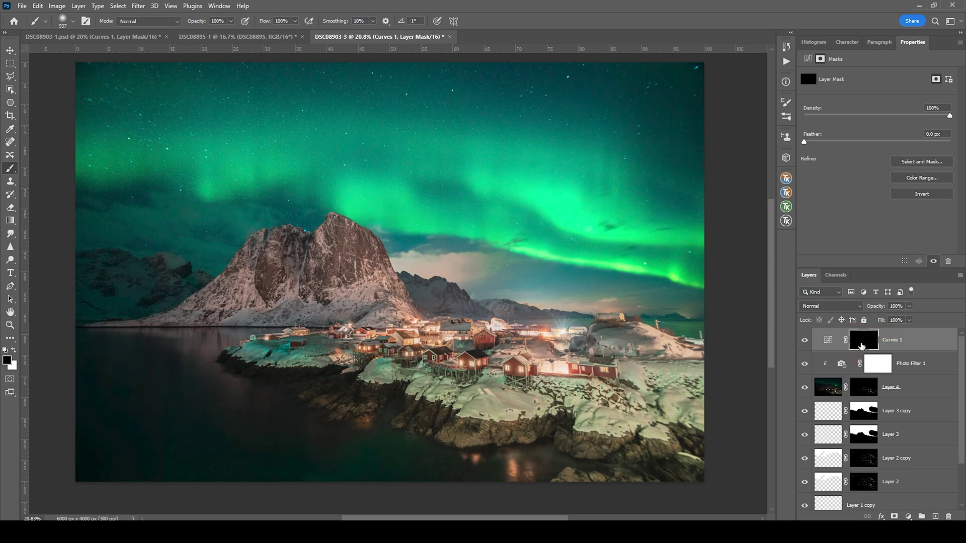
Paint white at 62% brush opacity on the Curves 1 mask over the village and snowy shoreline.
click(13, 350)
alt+right_click(394, 330)
click(231, 20)
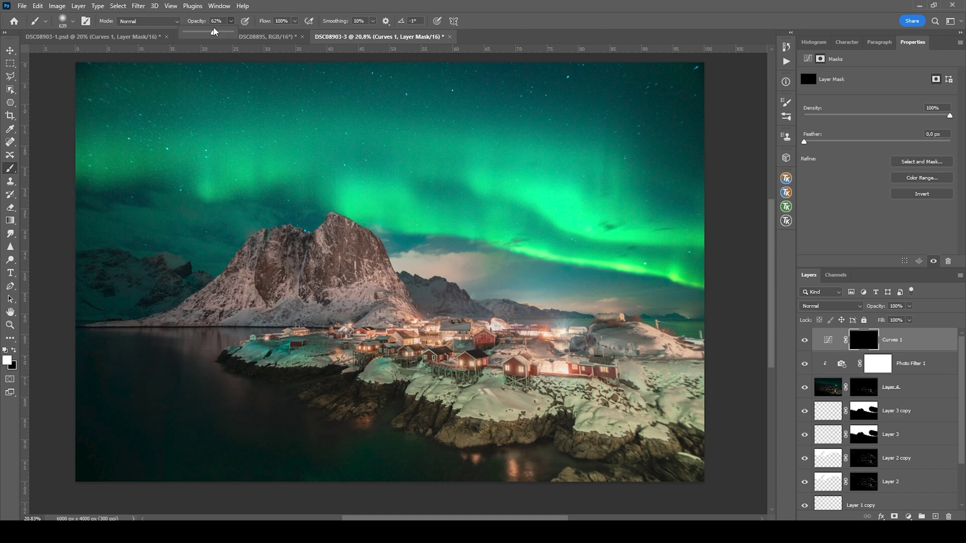
click(304, 15)
alt+right_click(334, 313)
click(327, 342)
mouse_move(366, 348)
mouse_down()
mouse_move(522, 354)
mouse_move(604, 337)
mouse_move(559, 396)
mouse_up()
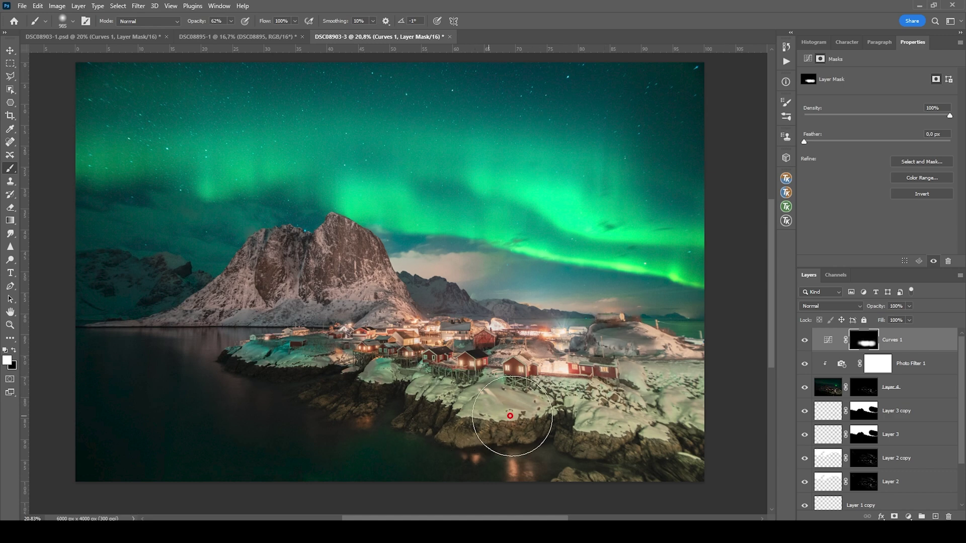
Extend the white painting on the Curves 1 mask over the mountain and toggle the layer to compare its effect.
mouse_move(241, 325)
mouse_down()
mouse_move(337, 281)
mouse_move(358, 284)
mouse_up()
click(805, 339)
click(805, 340)
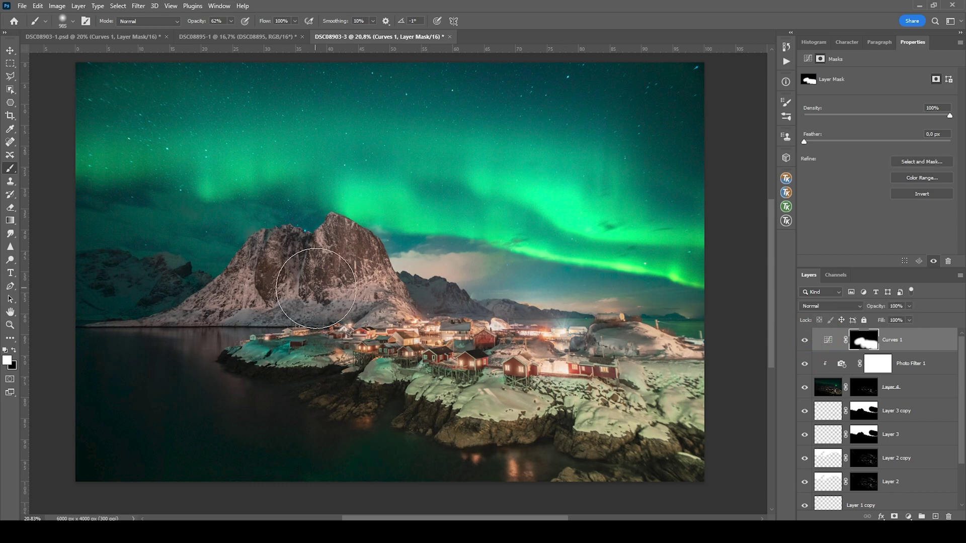
Add a second Curves adjustment layer and move the Red channel's black point to input 11, output 0.
click(908, 516)
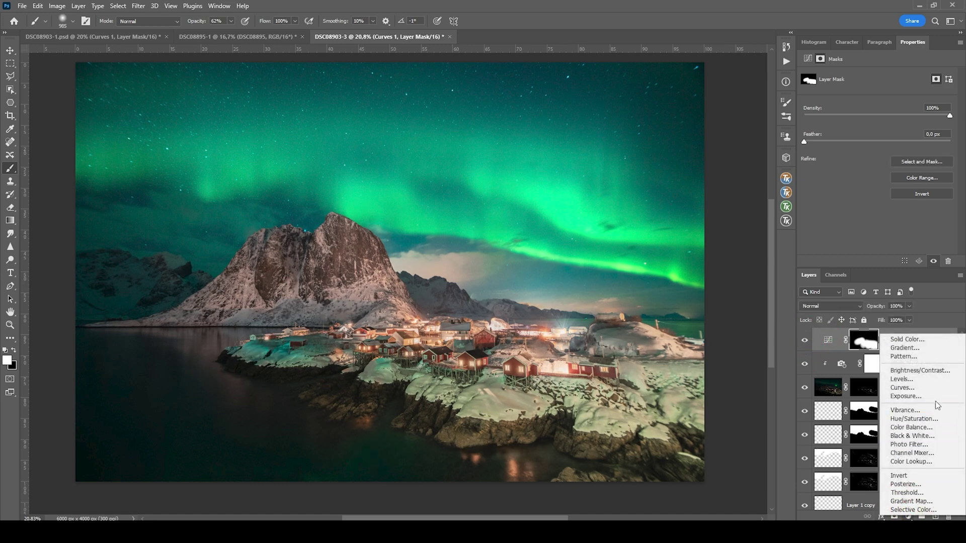
click(936, 395)
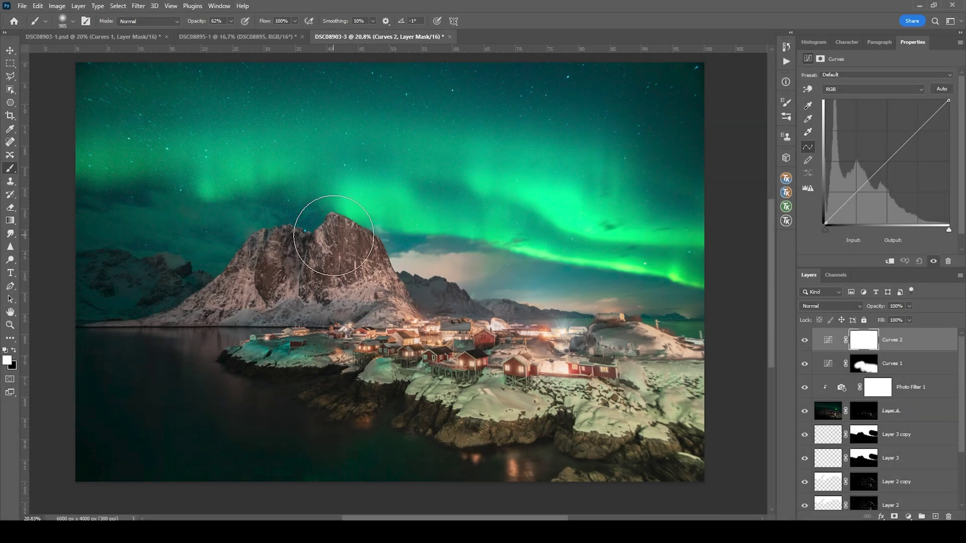
click(843, 89)
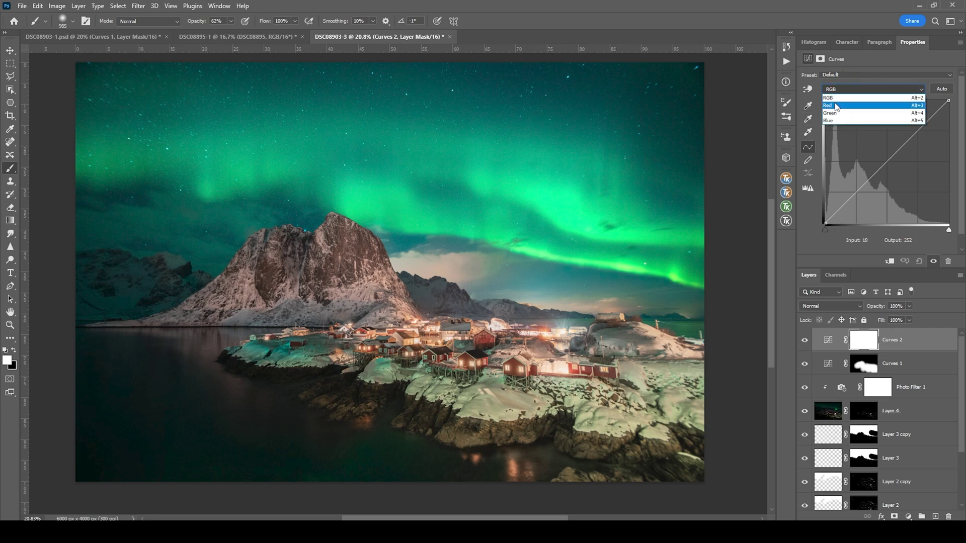
click(835, 107)
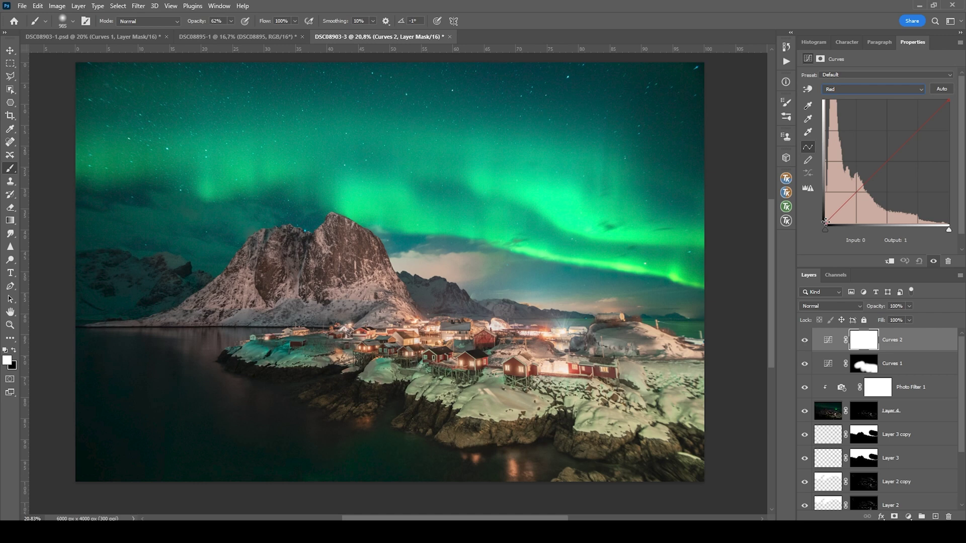
click(825, 222)
drag(825, 222, 831, 223)
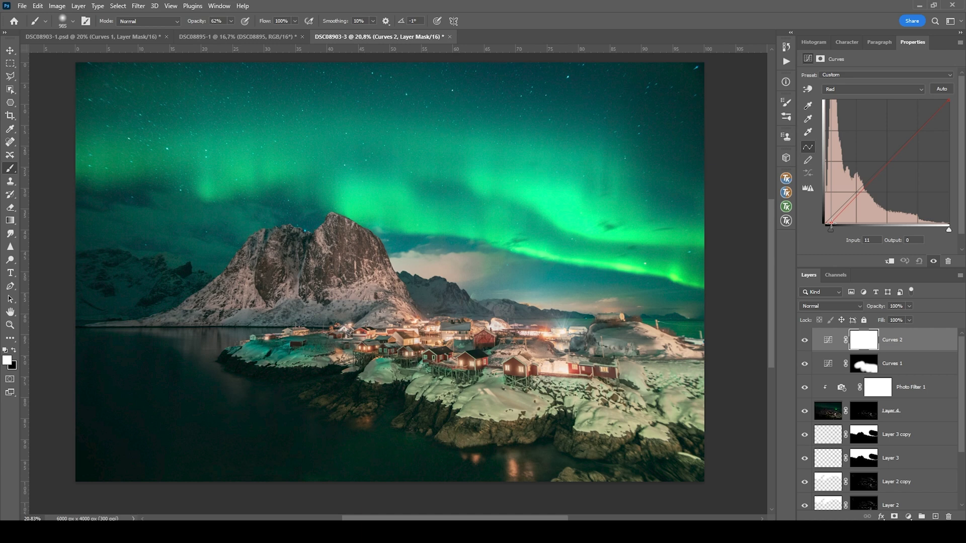
Move the Green channel's black point in Curves 2 to about input 7, output 0.
click(853, 89)
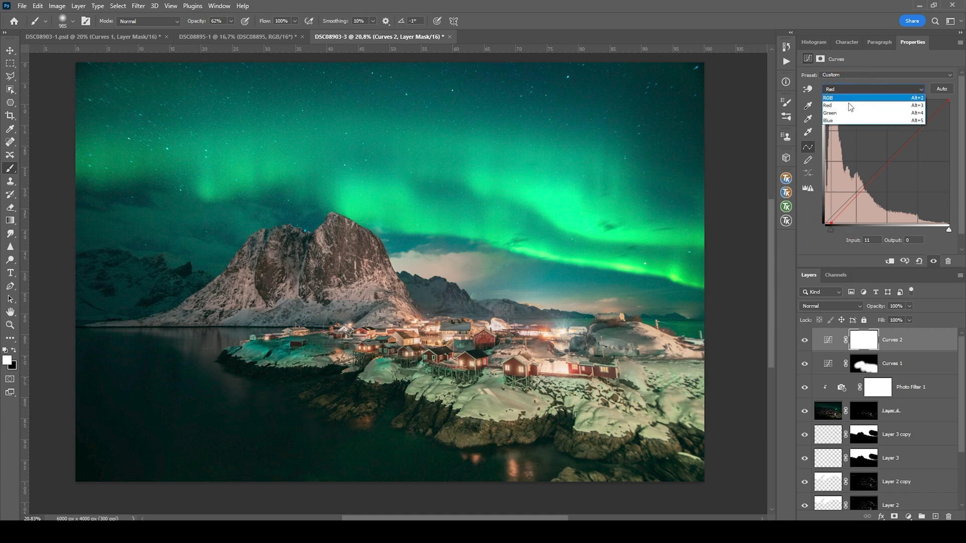
click(845, 115)
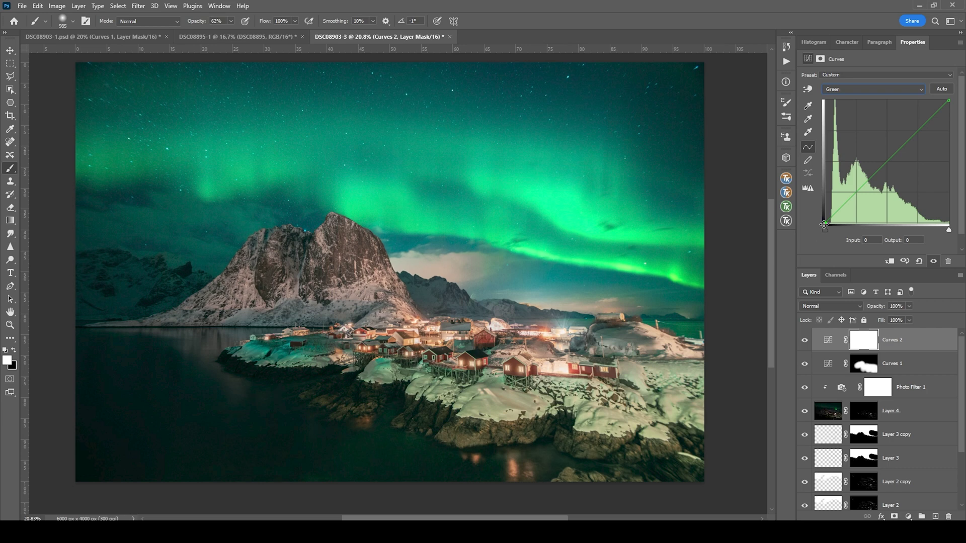
drag(824, 223, 829, 223)
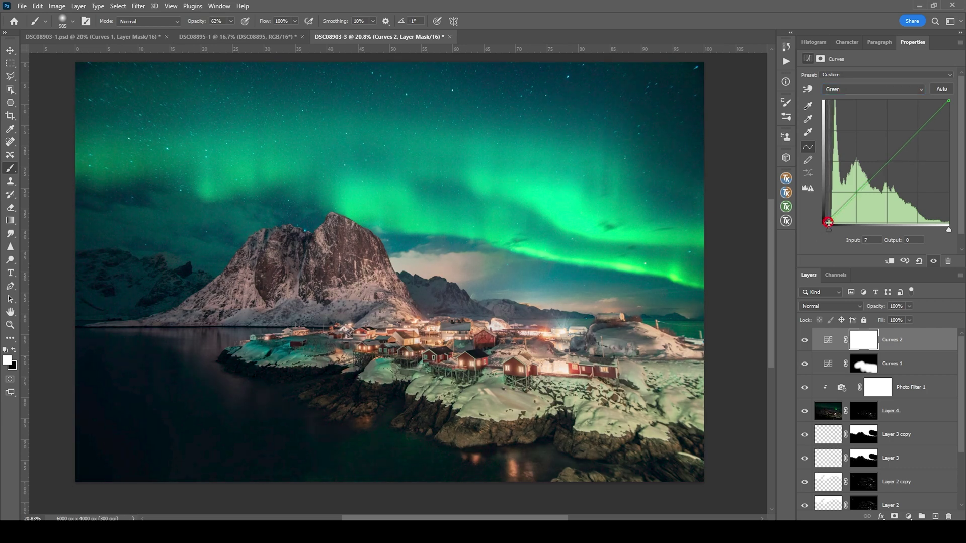
Invert the Curves 2 mask to black and paint white on it over the mountain.
click(861, 347)
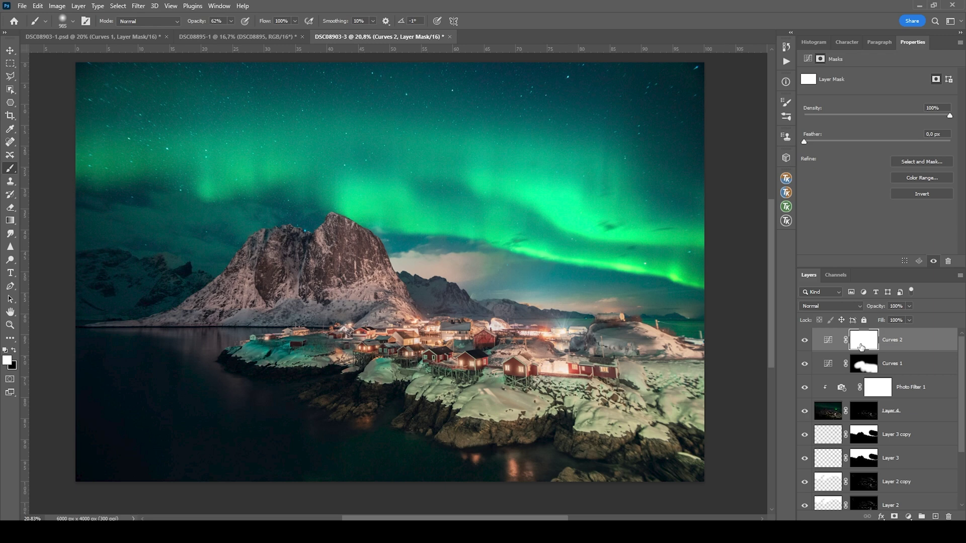
drag(861, 346, 862, 347)
key(ctrl+i)
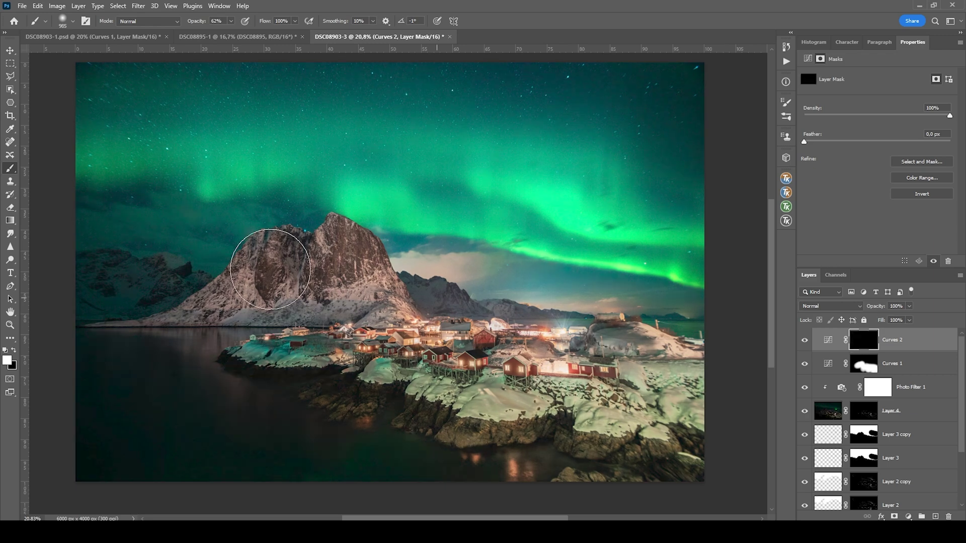
mouse_move(312, 259)
mouse_down()
mouse_move(334, 239)
mouse_move(361, 261)
mouse_move(339, 280)
mouse_move(194, 295)
mouse_move(319, 298)
mouse_move(332, 242)
mouse_up()
scroll(330, 243, down, 2)
scroll(444, 282, up, 1)
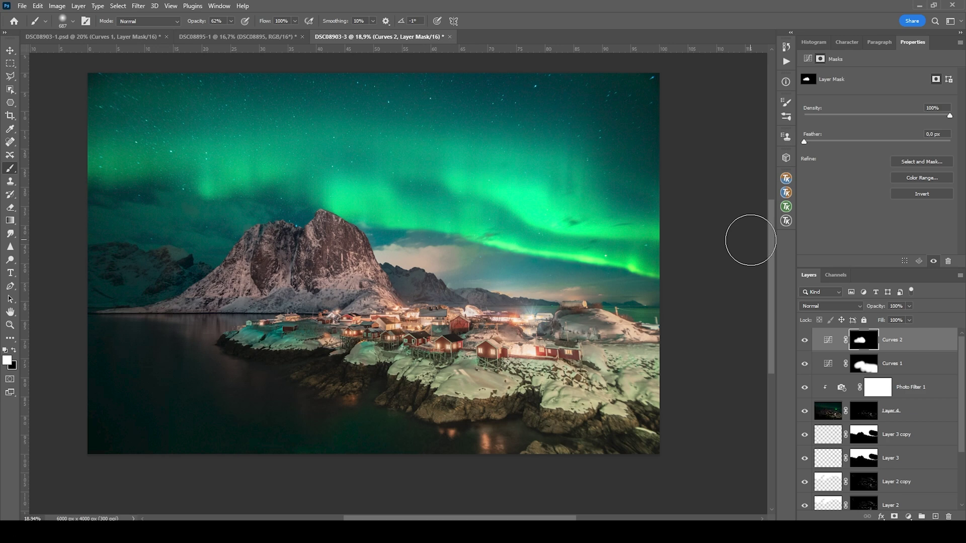
Crop the image slightly tighter on all sides, to about 5612 x 3742 px.
key(c)
drag(89, 74, 94, 79)
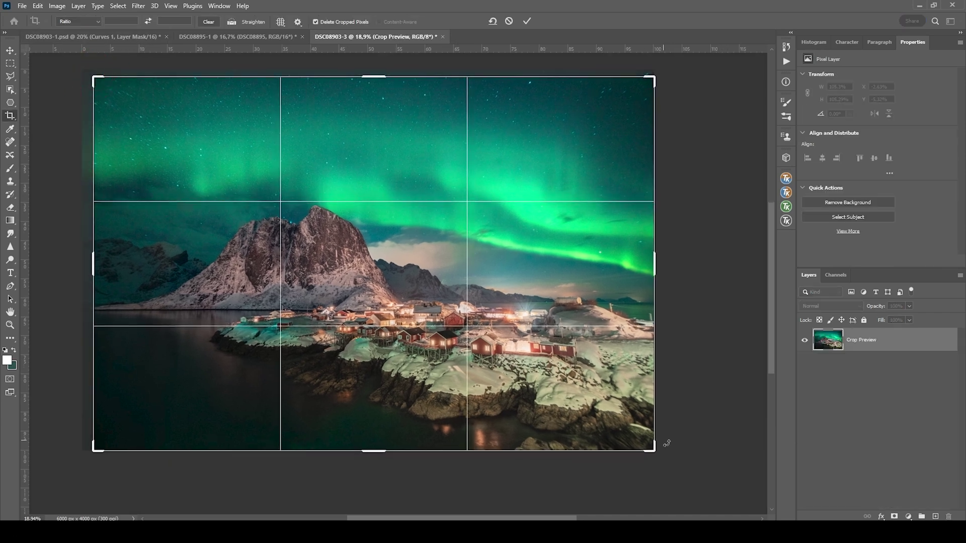
drag(655, 452, 642, 443)
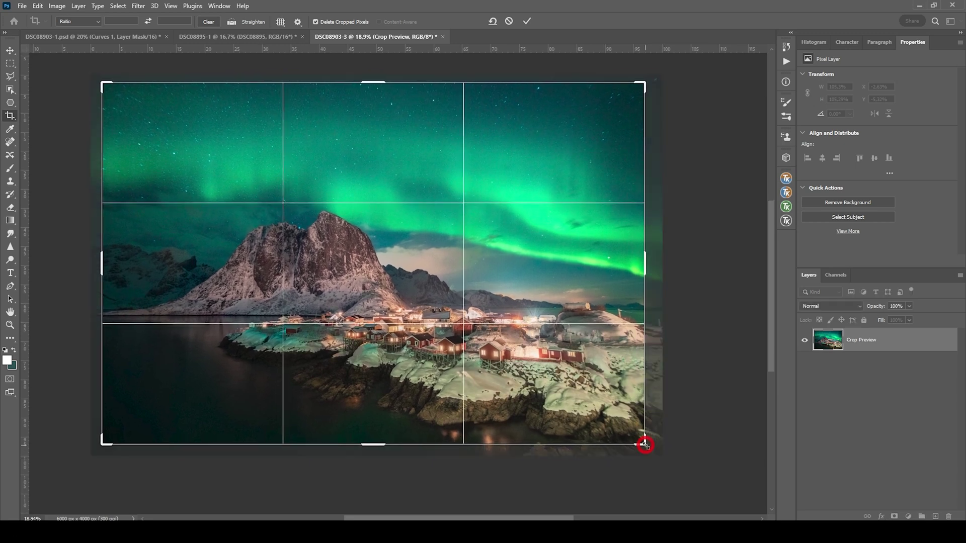
click(527, 20)
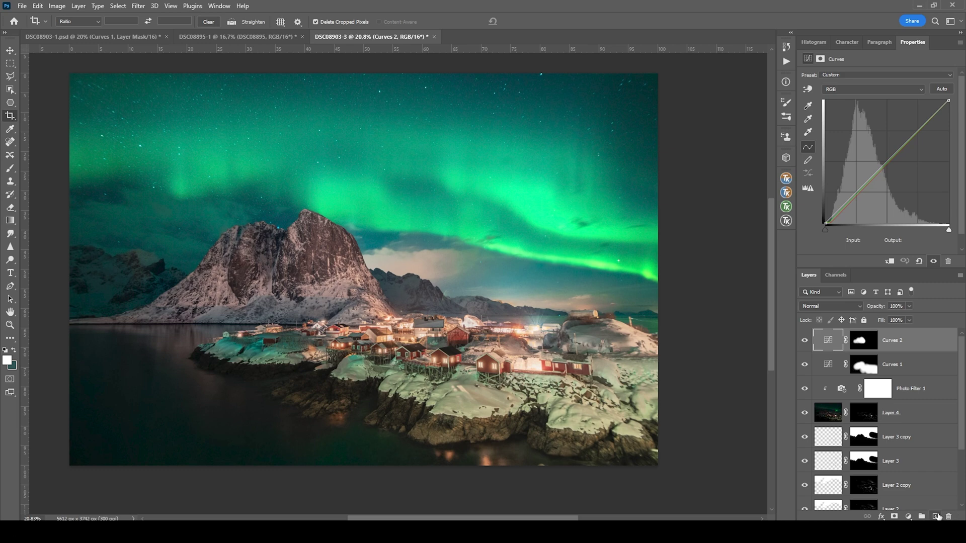
Add a new empty layer above Curves 2 and set its blend mode to Hard Light.
click(937, 517)
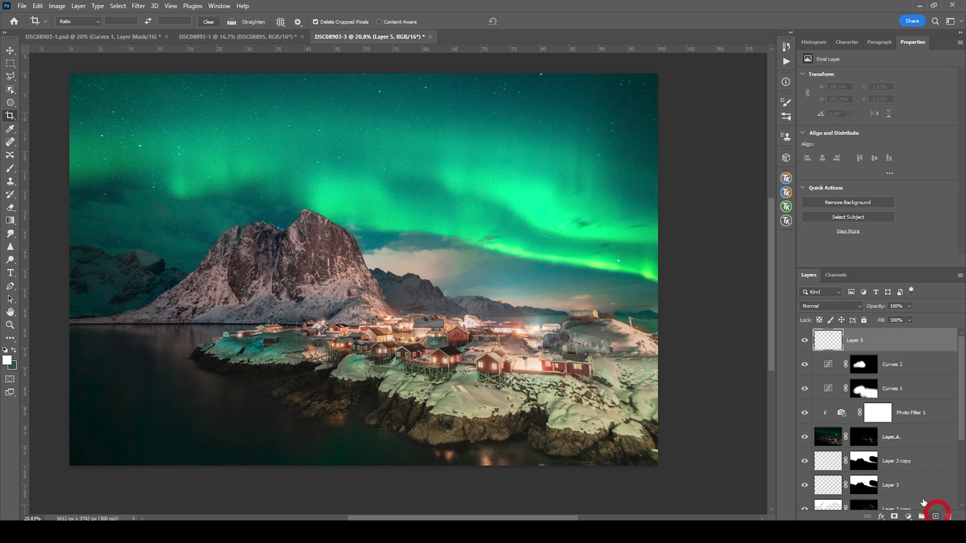
click(833, 306)
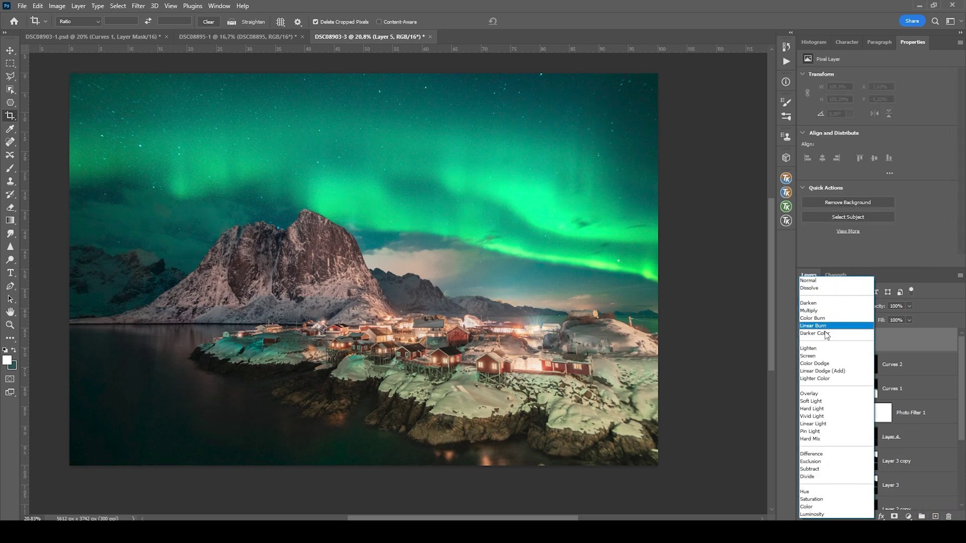
click(821, 409)
Paint soft white glow on bright stars in the sky on Layer 5, using a small brush at 11% opacity.
key(i)
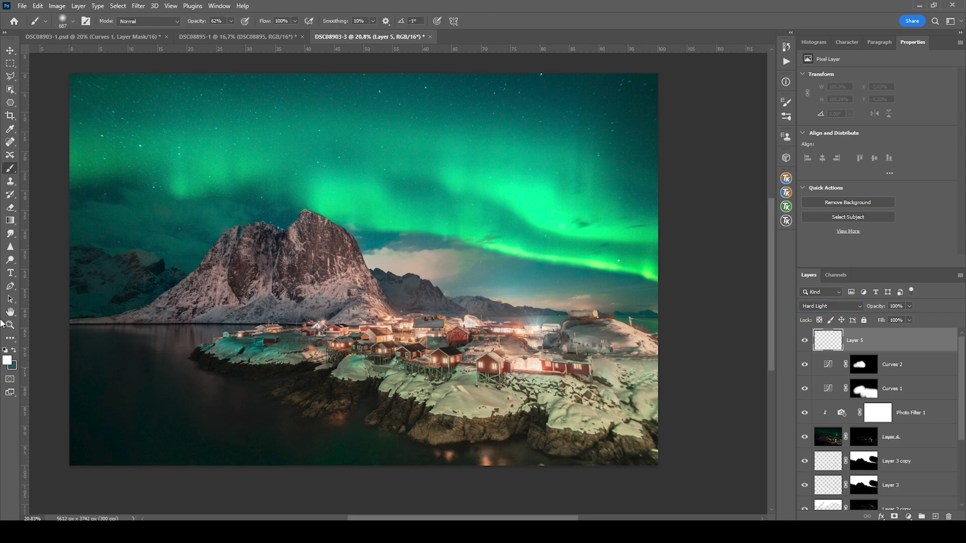
click(7, 360)
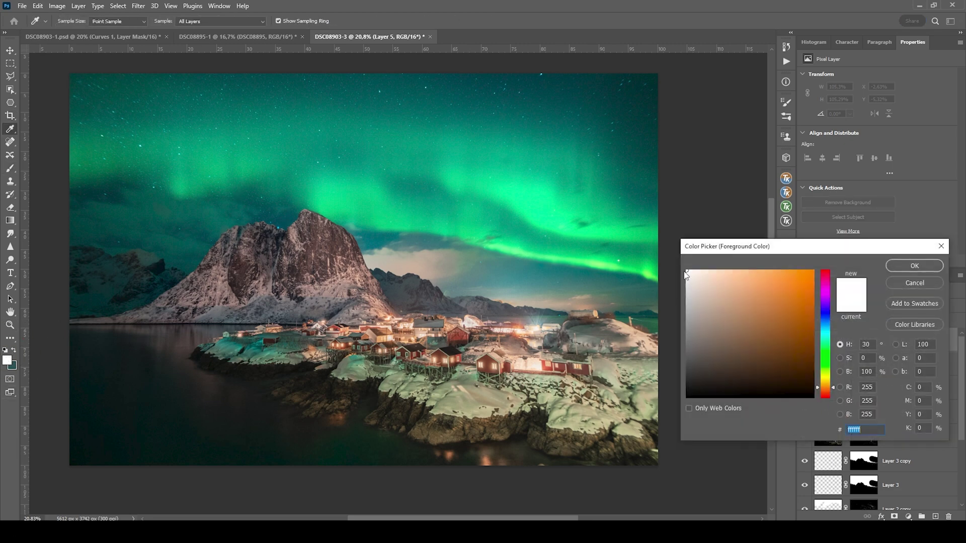
click(926, 265)
key(b)
click(231, 21)
drag(207, 34, 206, 34)
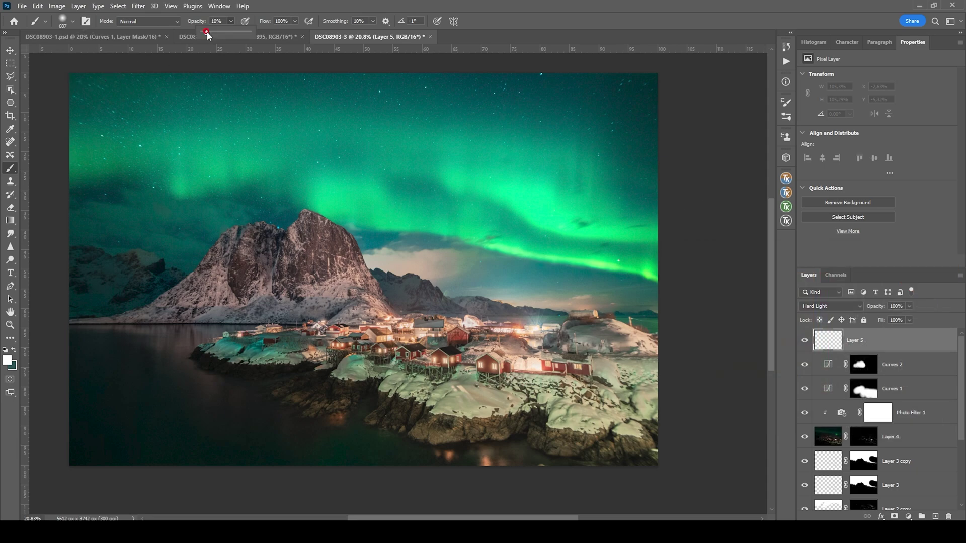
scroll(136, 133, up, 5)
mouse_move(186, 166)
mouse_down()
mouse_move(111, 152)
mouse_move(169, 159)
mouse_up()
click(168, 158)
click(169, 158)
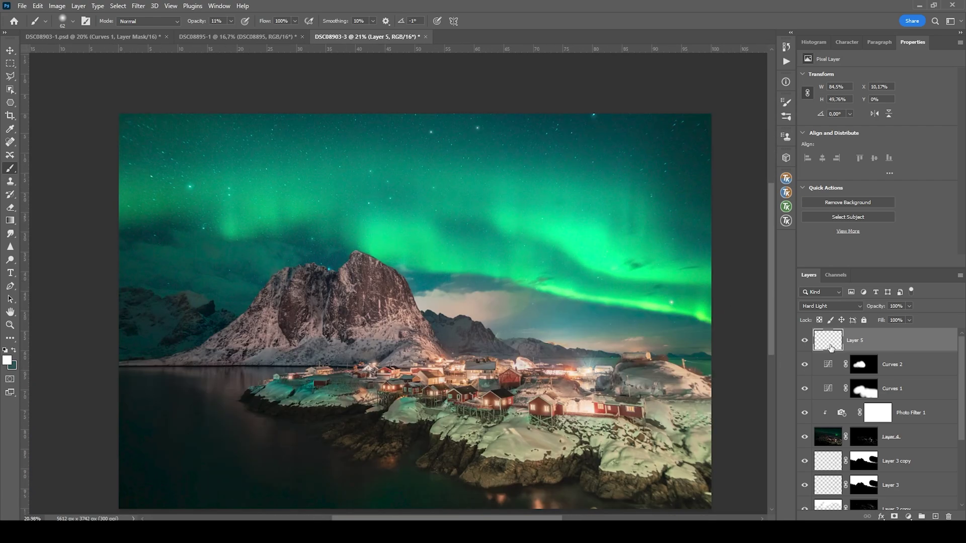
Reduce Layer 5's opacity to 61% and check the star glow across the whole image.
click(909, 306)
drag(902, 317, 893, 318)
scroll(633, 284, down, 2)
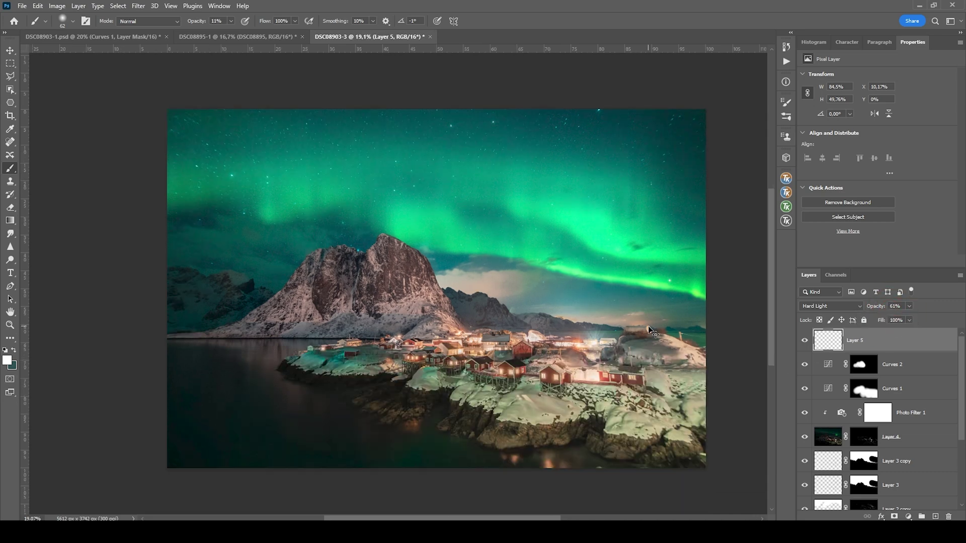
scroll(633, 284, up, 1)
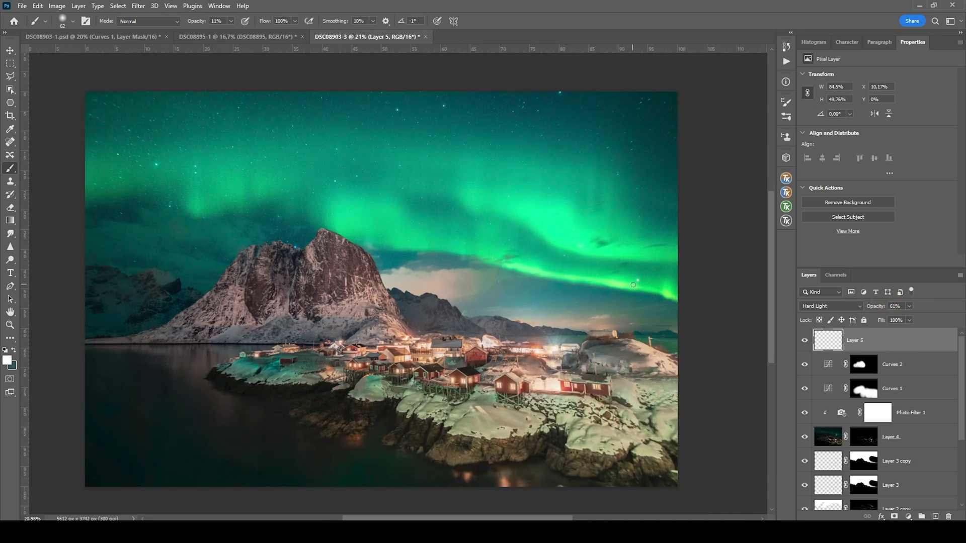